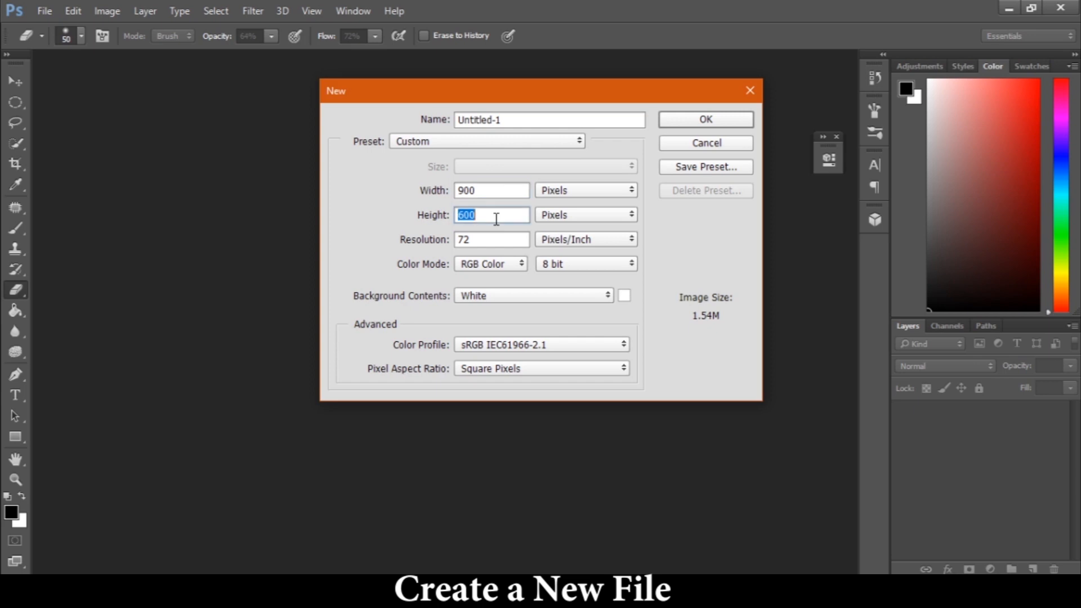
# - Create a white 900 × 600 pixel RGB document at 72 pixels/inch and open Racket with Tennis Ball.jpg
pyautogui.click(695, 120)
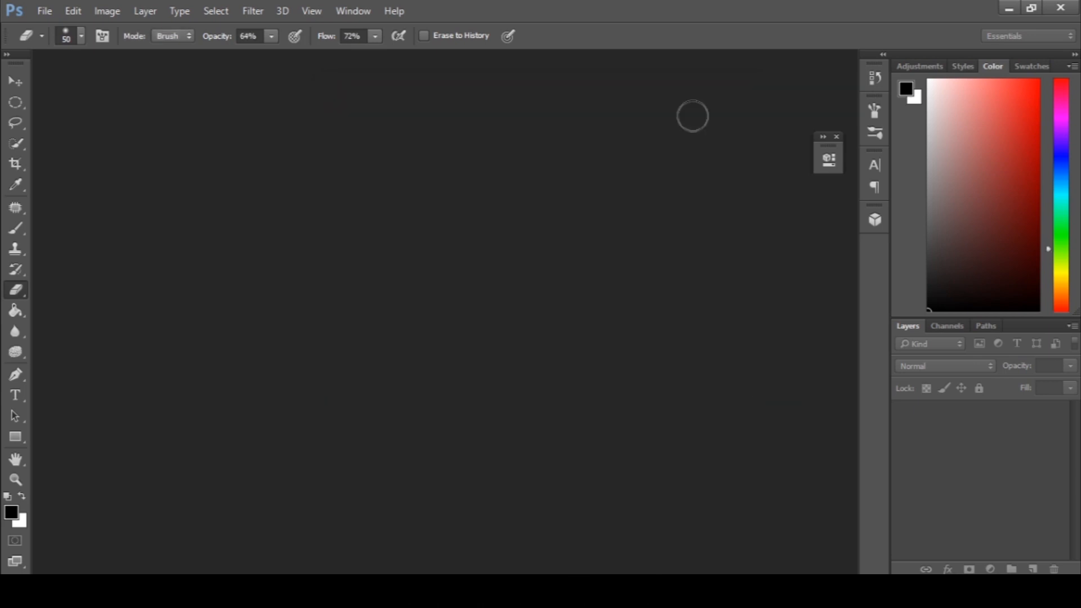
pyautogui.click(45, 10)
pyautogui.click(57, 42)
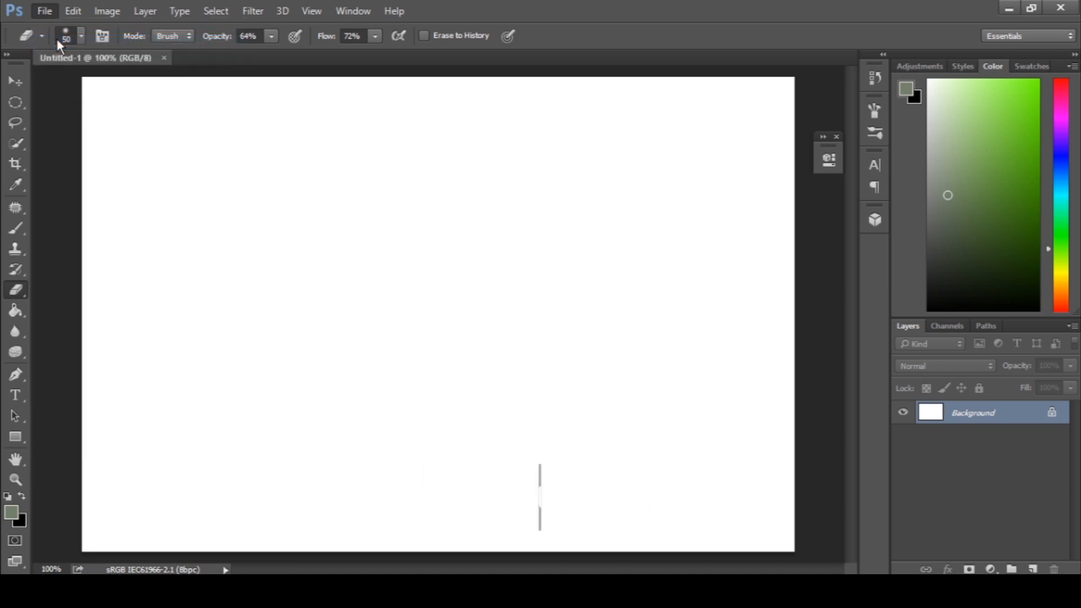
pyautogui.click(176, 127)
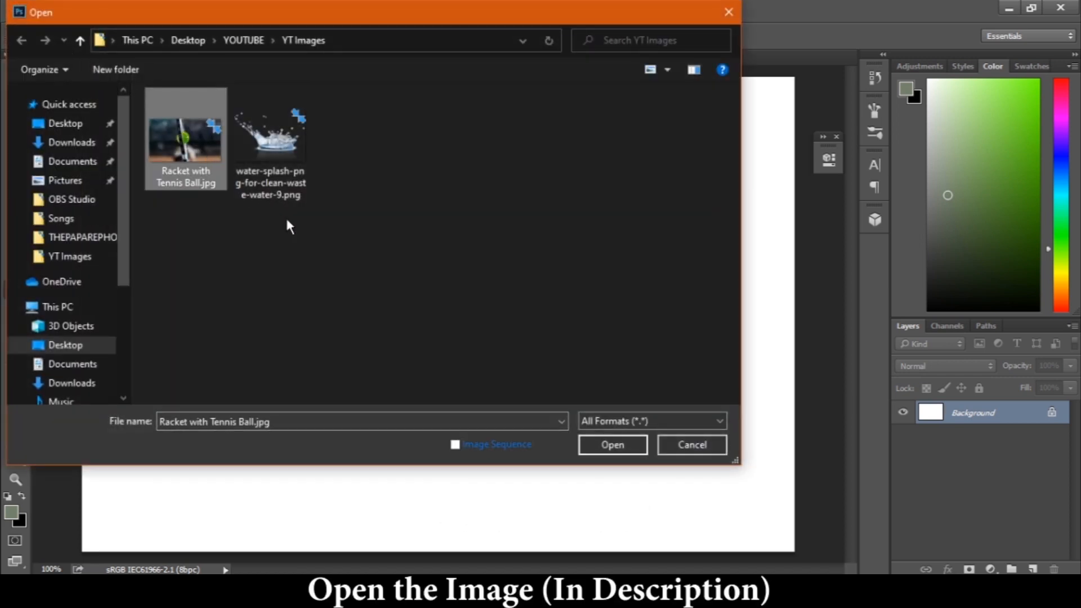
pyautogui.click(602, 441)
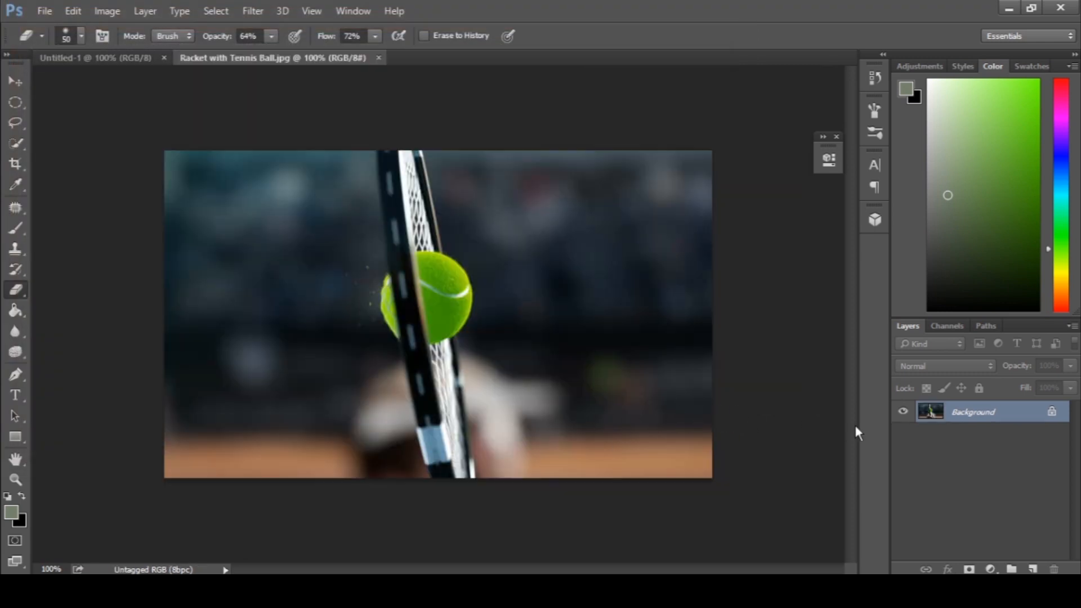
# - Unlock the racket photo's background layer and bring the photo into the Untitled-1 document, roughly centred on the canvas
pyautogui.click(1057, 416)
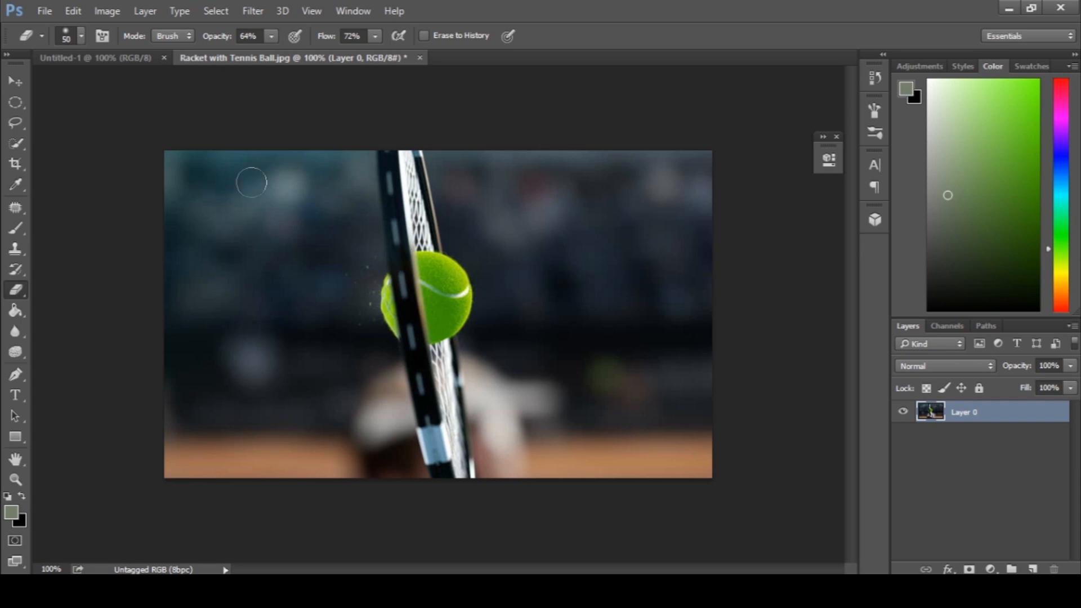
pyautogui.click(10, 83)
pyautogui.moveTo(205, 202); pyautogui.dragTo(337, 306)
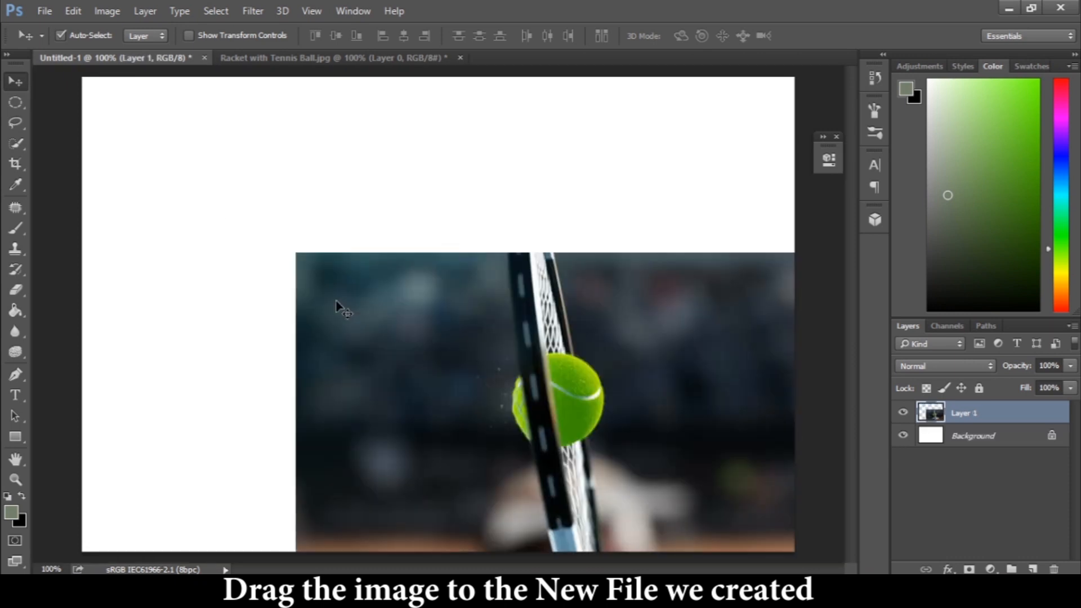
pyautogui.moveTo(398, 320); pyautogui.dragTo(237, 261)
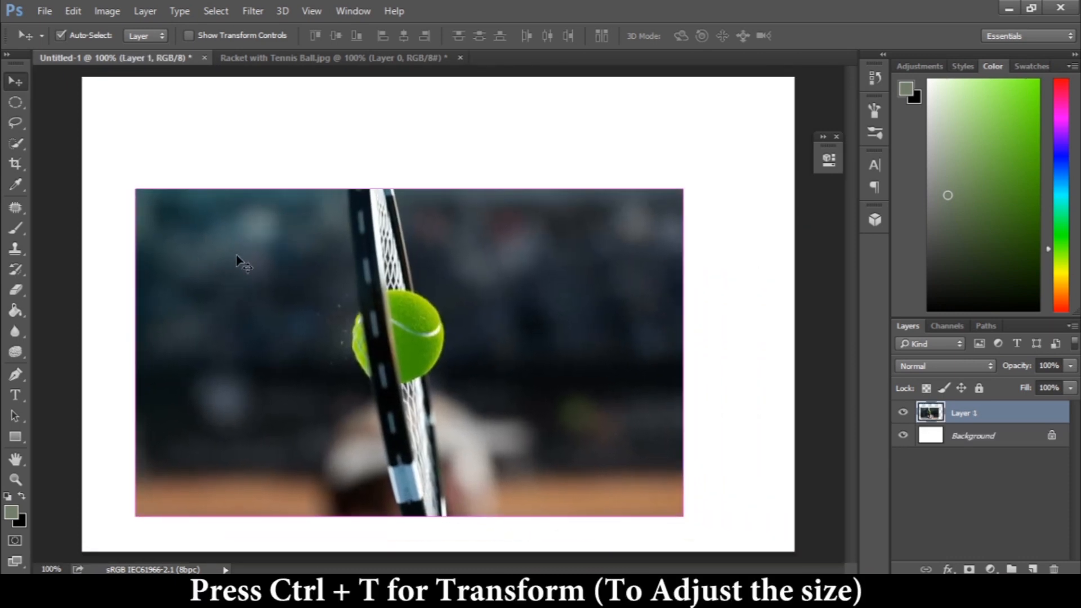
# - Enlarge the racket photo with Free Transform and reposition it so it covers the whole canvas
pyautogui.hotkey('ctrl', 't')
pyautogui.moveTo(684, 189); pyautogui.dragTo(955, 28)
pyautogui.moveTo(675, 240); pyautogui.dragTo(602, 293)
pyautogui.press('Return')
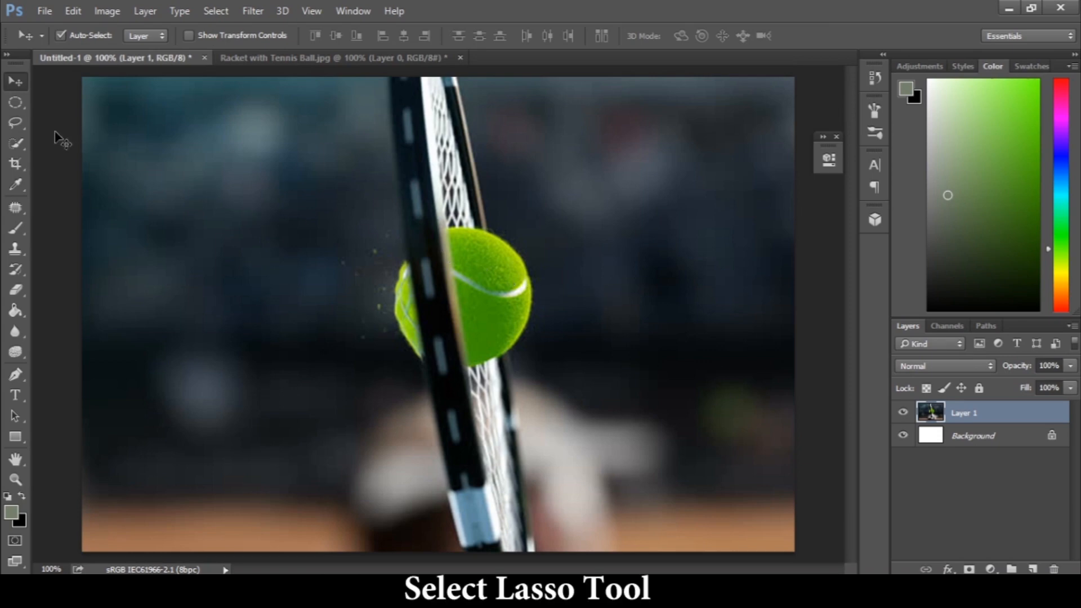
# - Select the part of the tennis ball protruding on the left side of the racket frame with the Lasso tool
pyautogui.rightClick(26, 123)
pyautogui.click(47, 122)
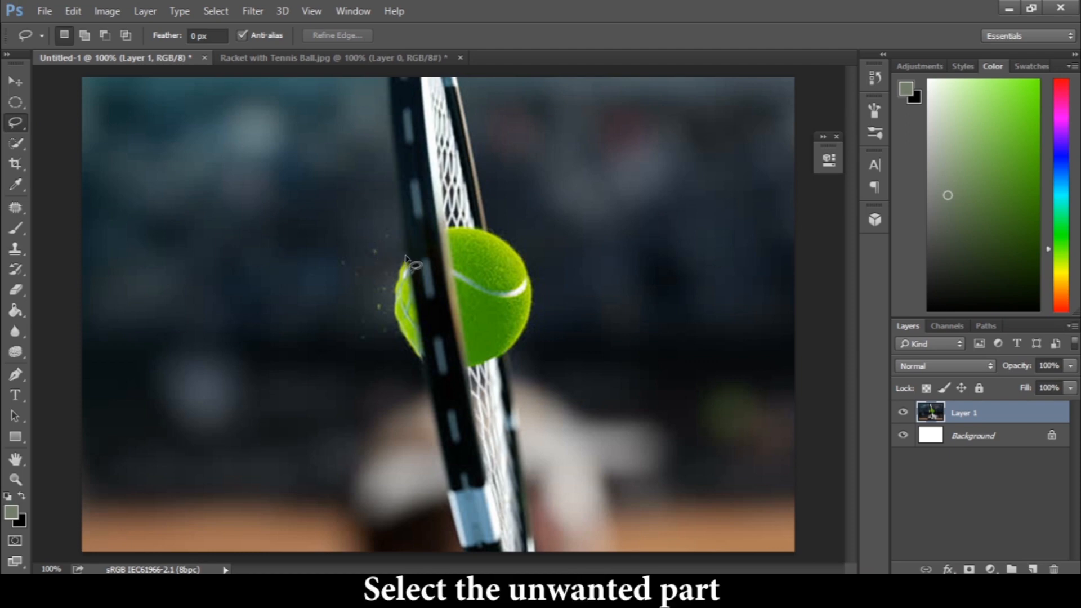
pyautogui.moveTo(414, 290)
pyautogui.mouseDown()
pyautogui.moveTo(424, 365)
pyautogui.moveTo(412, 369)
pyautogui.moveTo(387, 349)
pyautogui.moveTo(376, 317)
pyautogui.moveTo(377, 284)
pyautogui.moveTo(409, 258)
pyautogui.mouseUp()
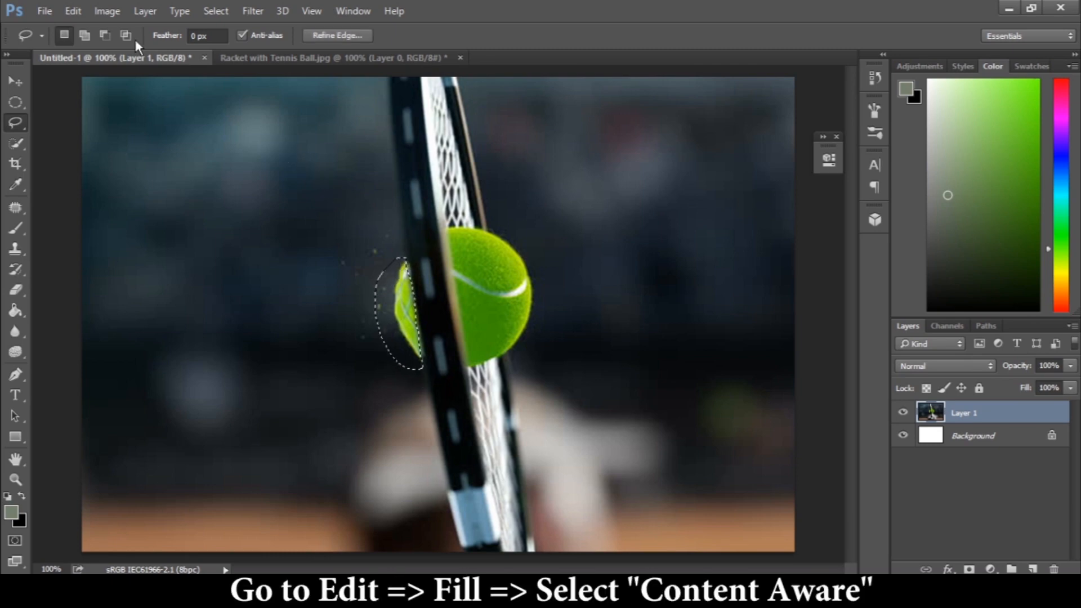
# - Fill the selected part of the ball with Content-Aware in Normal mode at 100% opacity and deselect
pyautogui.click(73, 11)
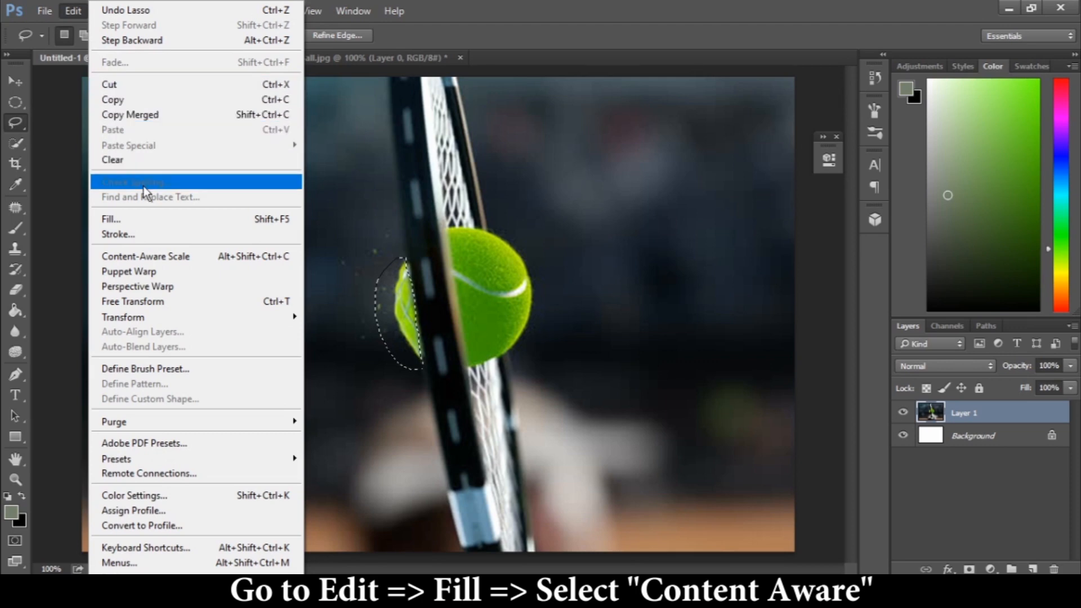
pyautogui.click(159, 217)
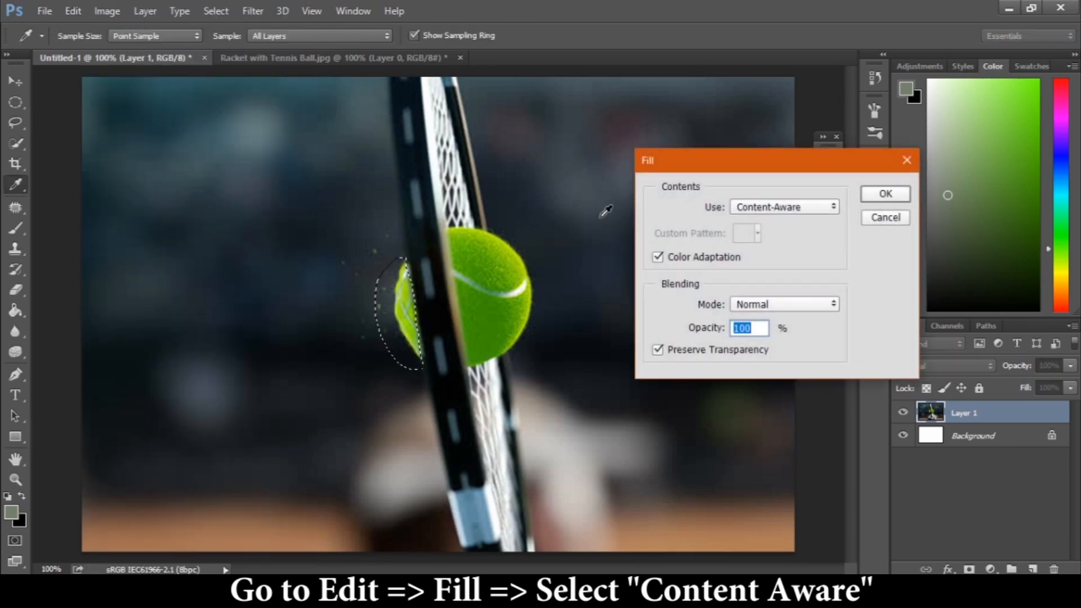
pyautogui.click(747, 207)
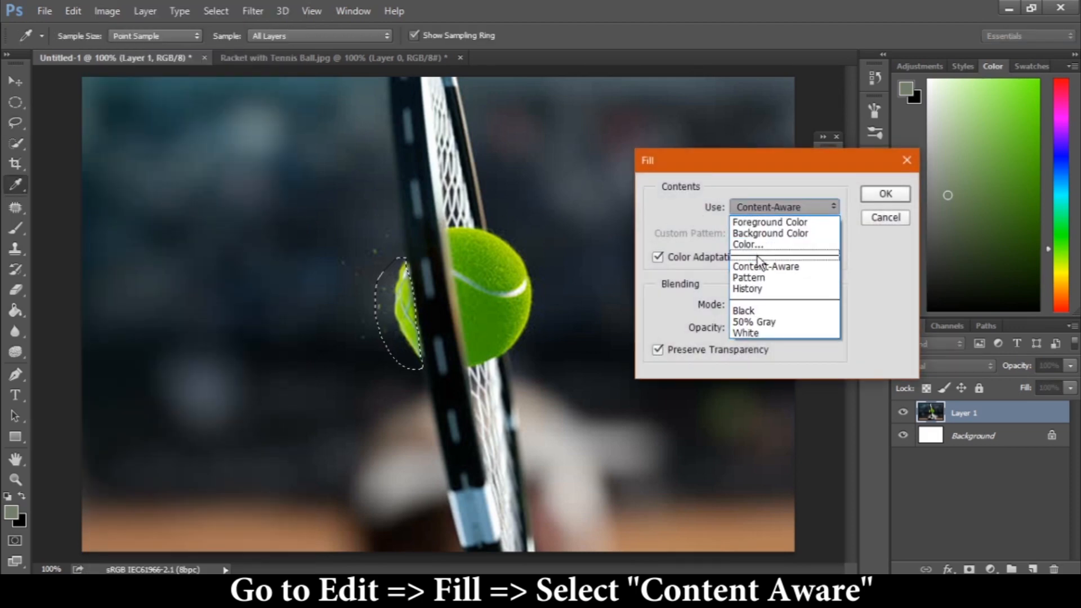
pyautogui.click(759, 267)
pyautogui.click(874, 193)
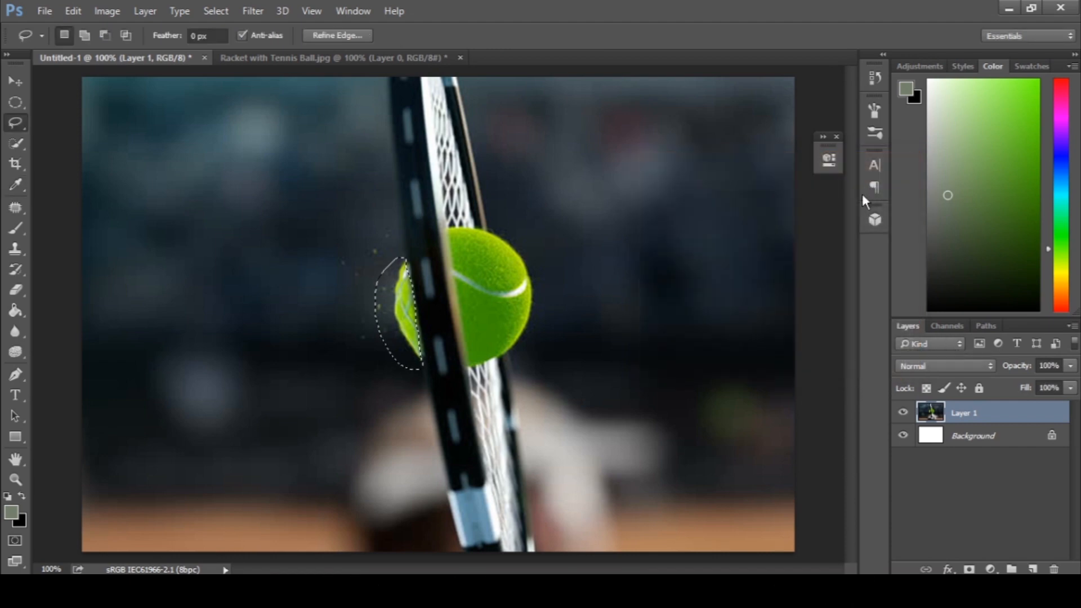
pyautogui.hotkey('ctrl', 'd')
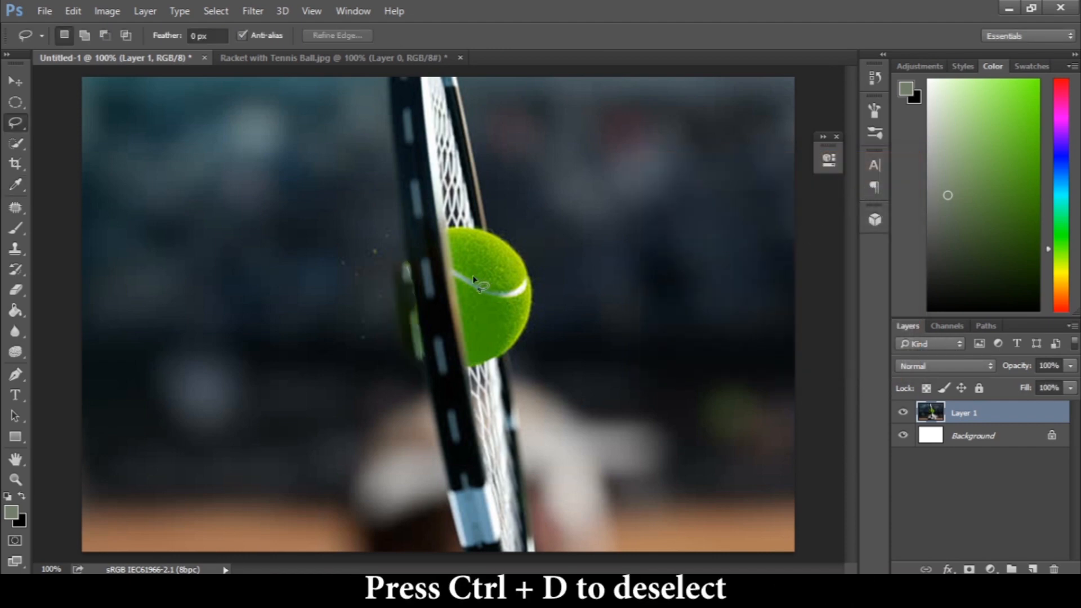
# - Open water-splash-png-for-clean-waste-water-9.png and bring the splash into the Untitled-1 document as a new layer
pyautogui.click(47, 11)
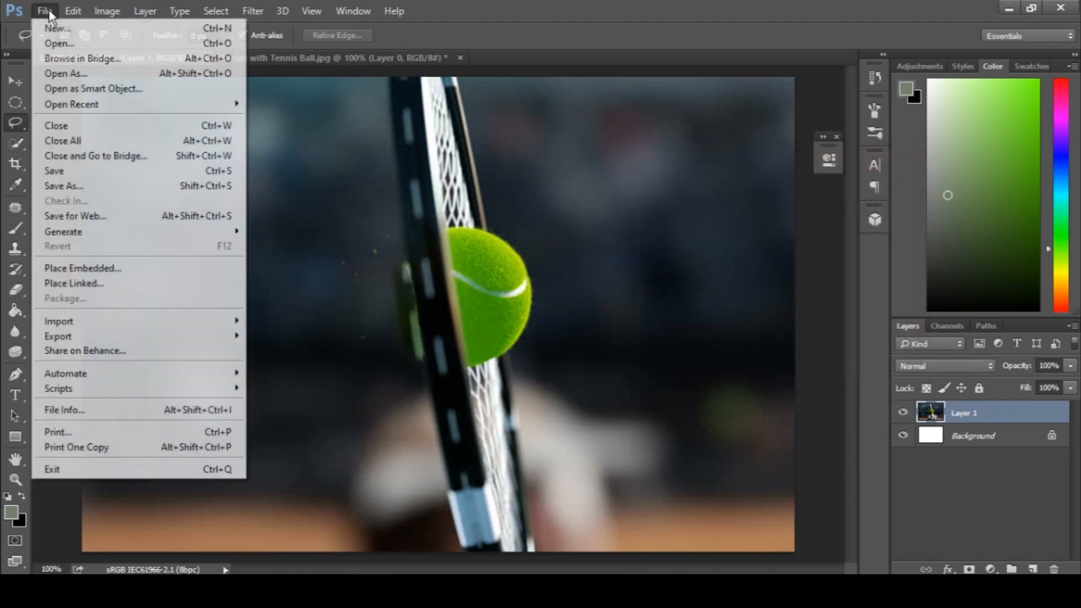
pyautogui.click(56, 41)
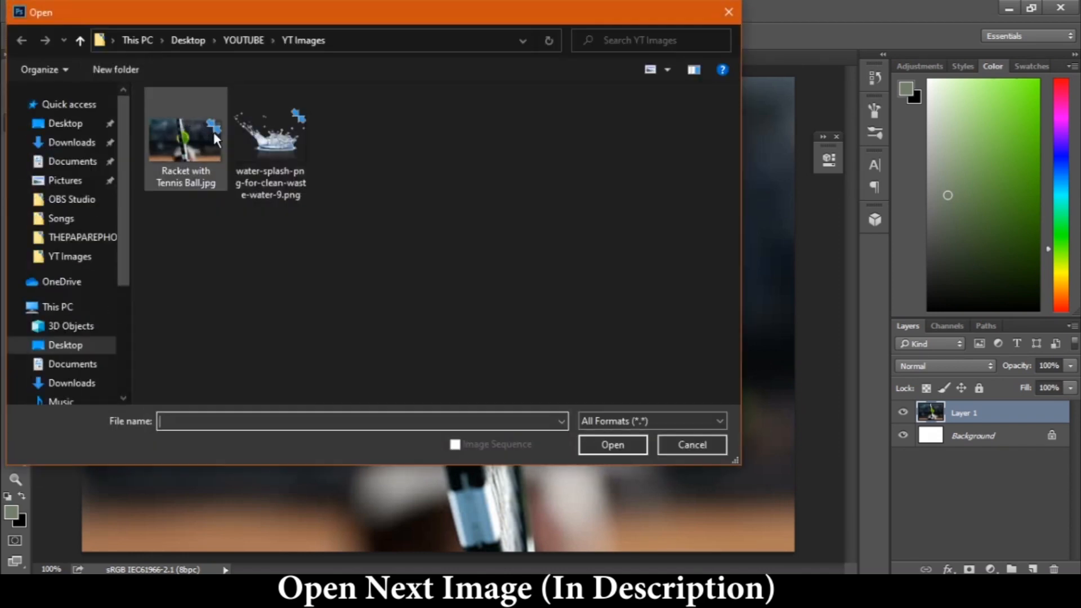
pyautogui.click(248, 148)
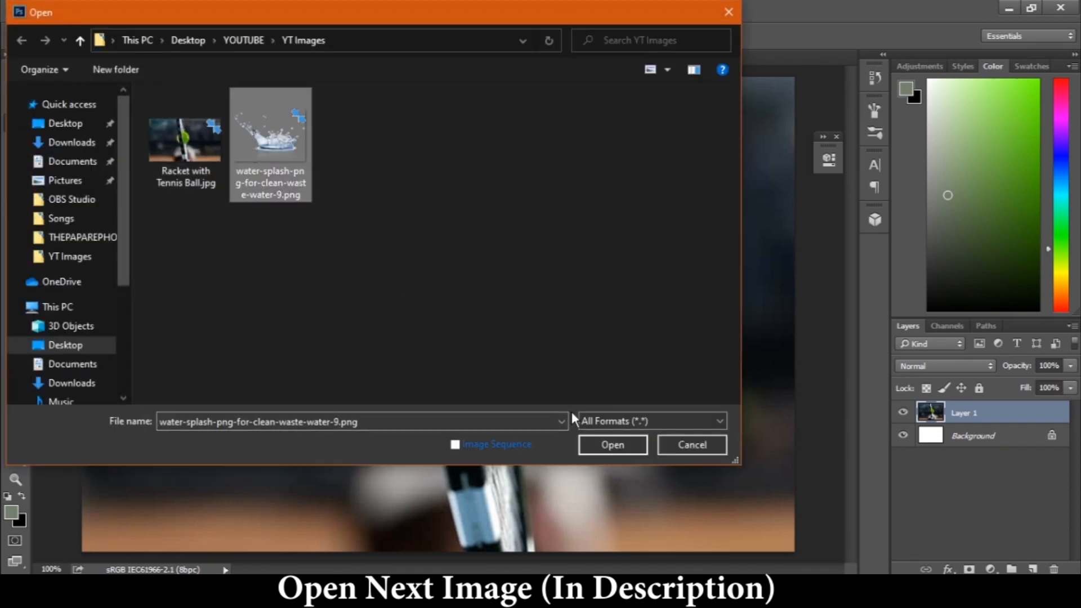
pyautogui.click(613, 445)
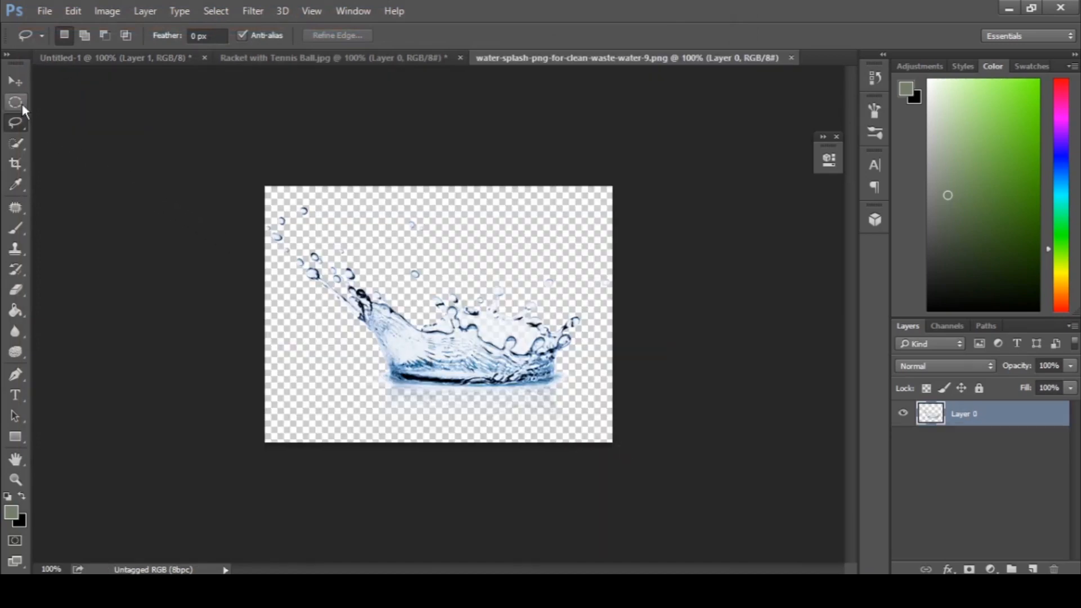
pyautogui.click(13, 85)
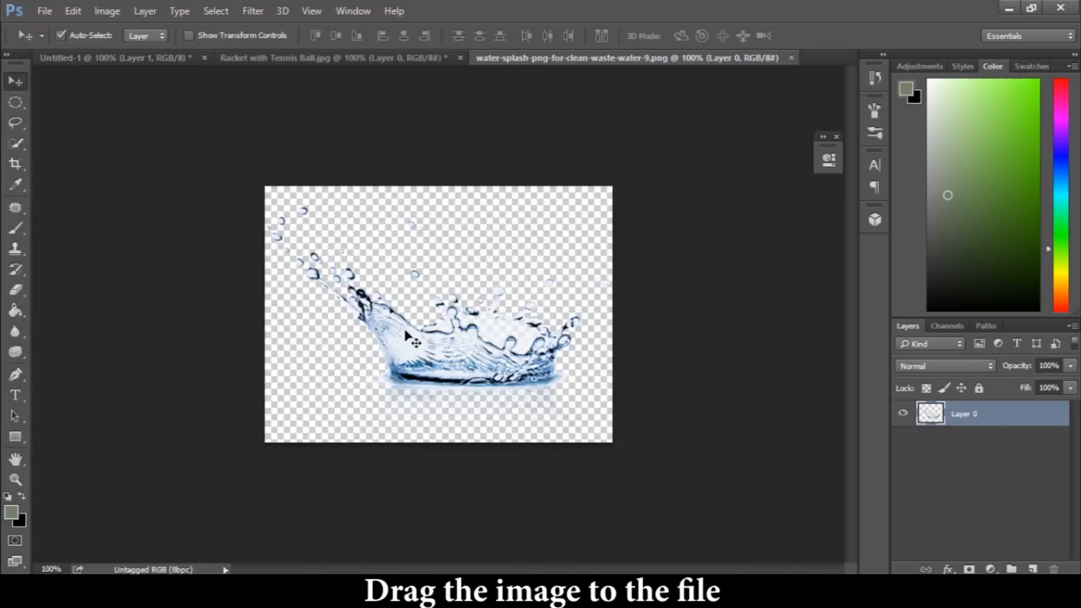
pyautogui.moveTo(419, 348); pyautogui.dragTo(291, 383)
# - Rotate the splash about -99.3°, scale it to about 77.5%, and place its base against the racket's left edge
pyautogui.hotkey('ctrl', 't')
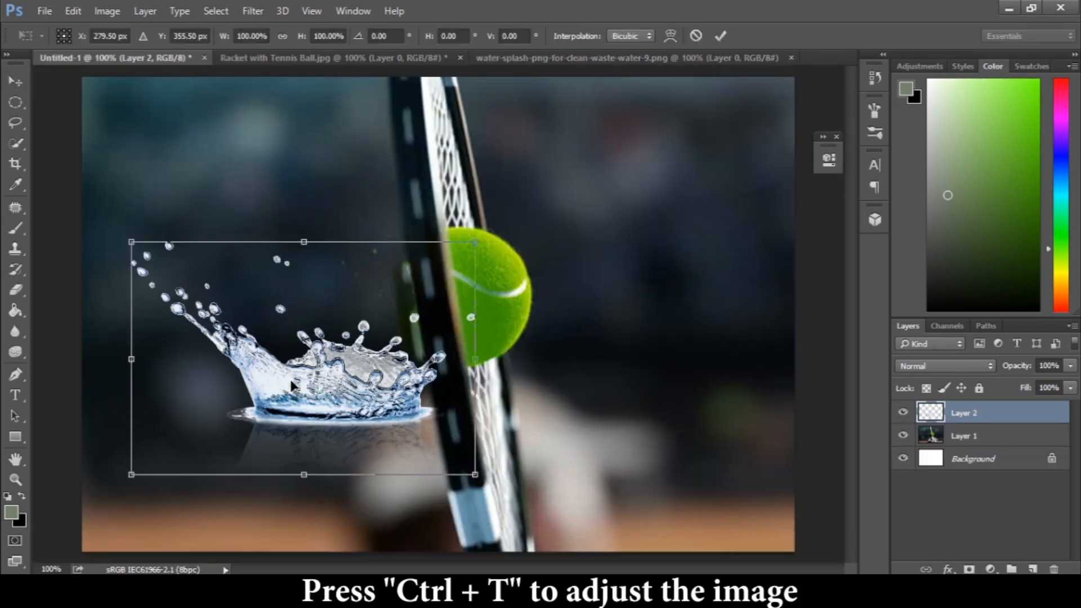
pyautogui.moveTo(483, 485); pyautogui.dragTo(422, 115)
pyautogui.moveTo(325, 281); pyautogui.dragTo(382, 287)
pyautogui.moveTo(502, 512); pyautogui.dragTo(439, 446)
pyautogui.moveTo(351, 303); pyautogui.dragTo(392, 316)
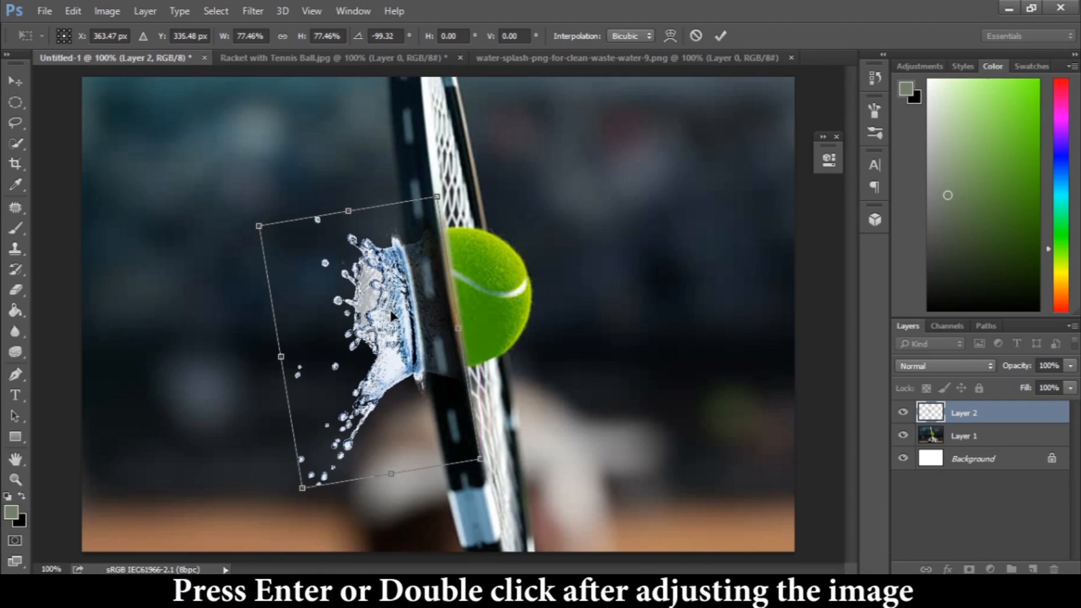
pyautogui.press('Return')
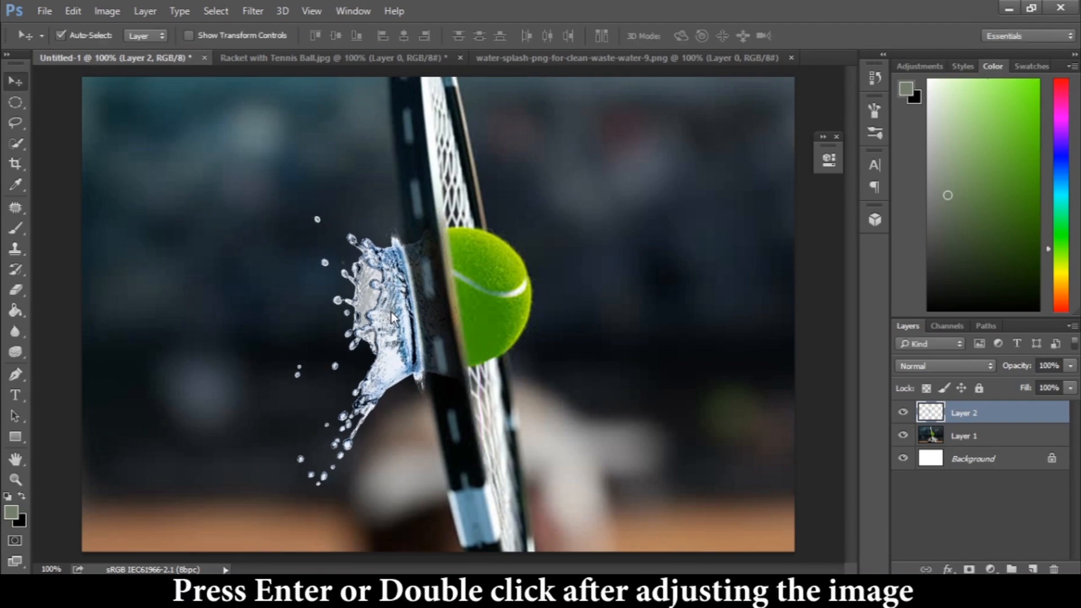
# - Erase the splash parts overlapping the racket frame and the stray edges at its base with the 50 px Eraser
pyautogui.click(16, 290)
pyautogui.click(49, 292)
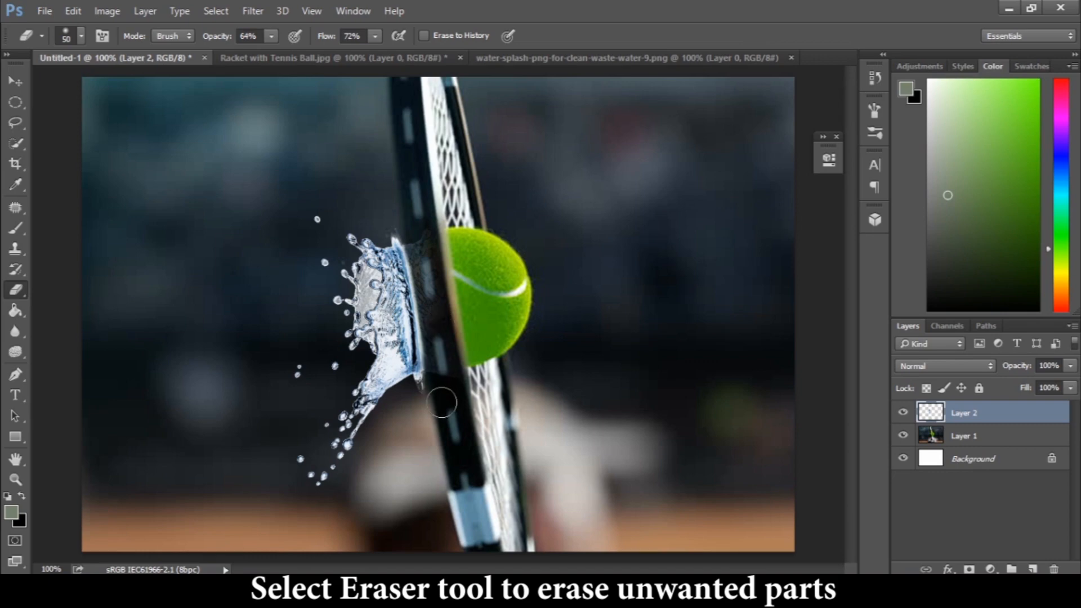
pyautogui.moveTo(428, 217); pyautogui.dragTo(419, 243)
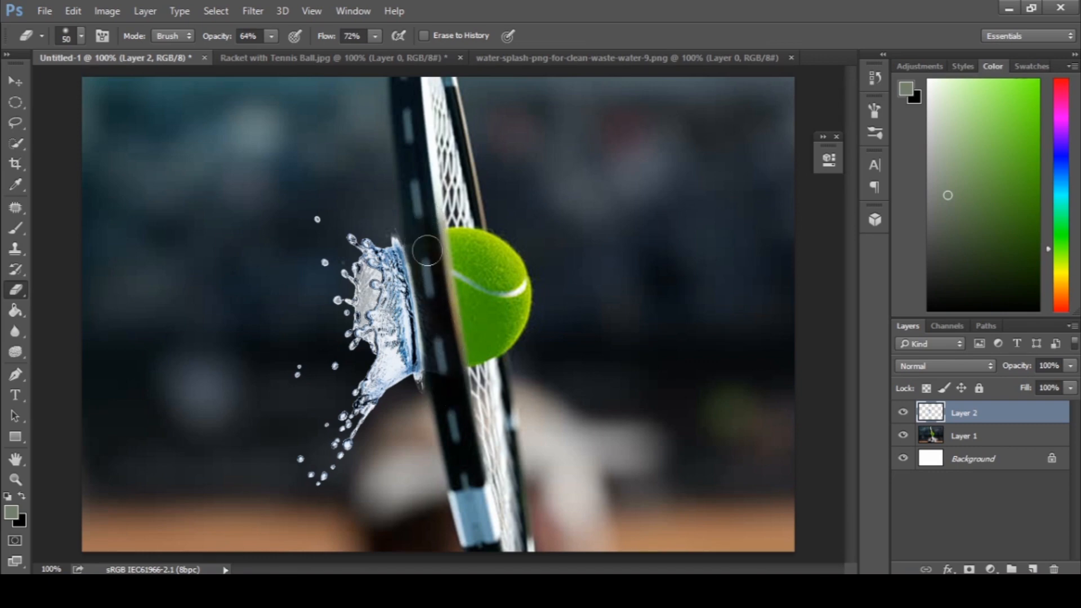
pyautogui.moveTo(437, 313)
pyautogui.mouseDown()
pyautogui.moveTo(441, 402)
pyautogui.moveTo(417, 380)
pyautogui.moveTo(420, 390)
pyautogui.mouseUp()
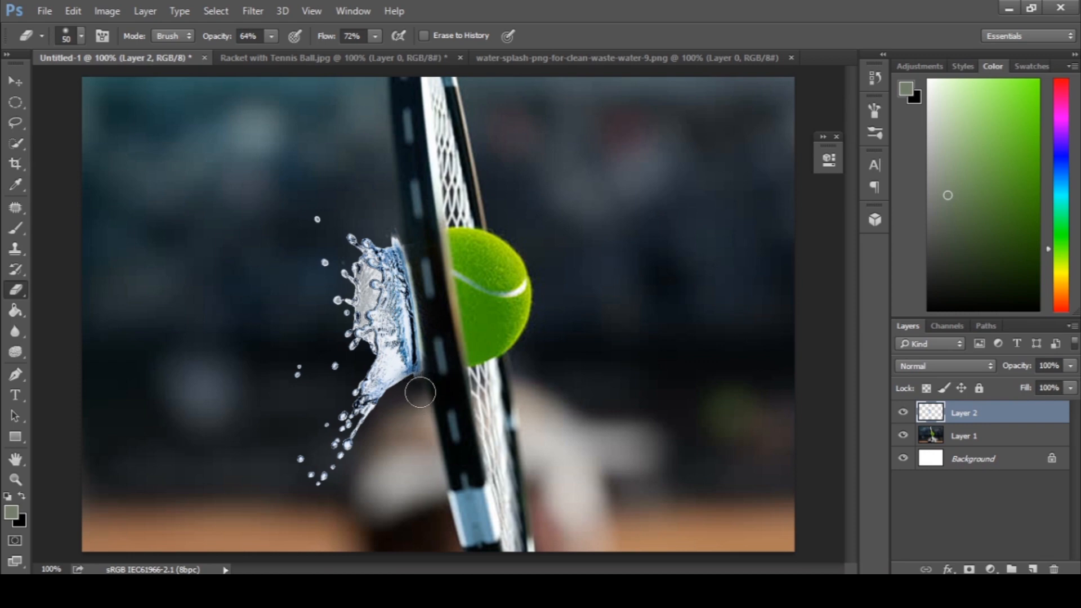
pyautogui.moveTo(385, 232); pyautogui.dragTo(392, 230)
pyautogui.moveTo(434, 353)
pyautogui.mouseDown()
pyautogui.moveTo(432, 369)
pyautogui.moveTo(417, 259)
pyautogui.mouseUp()
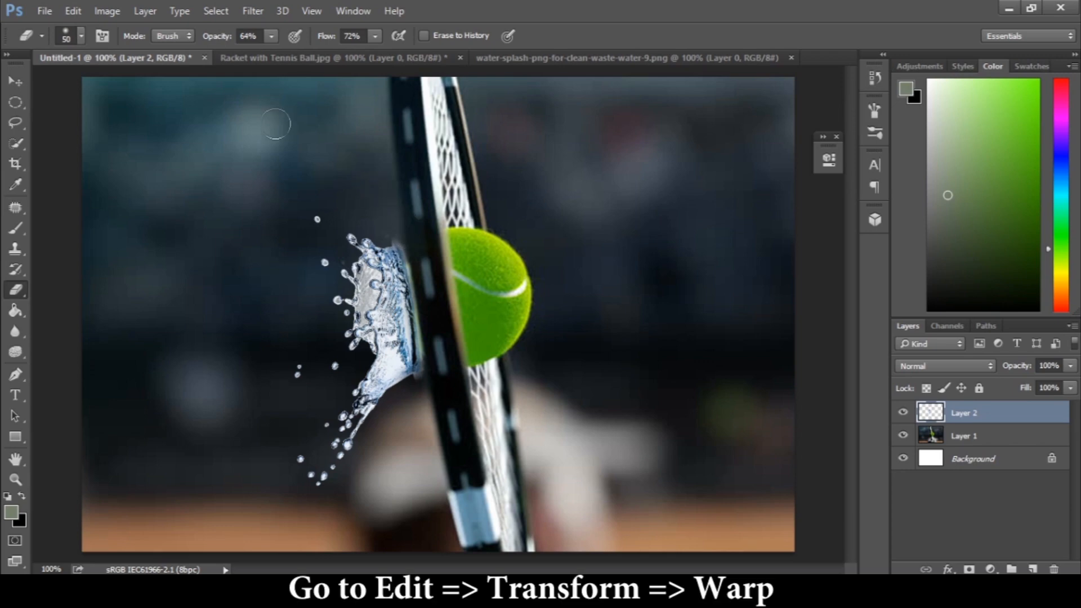
# - Warp the water splash by pulling its left corners and edge outward, away from the racket, and nudging its top edge toward the racket
pyautogui.click(82, 12)
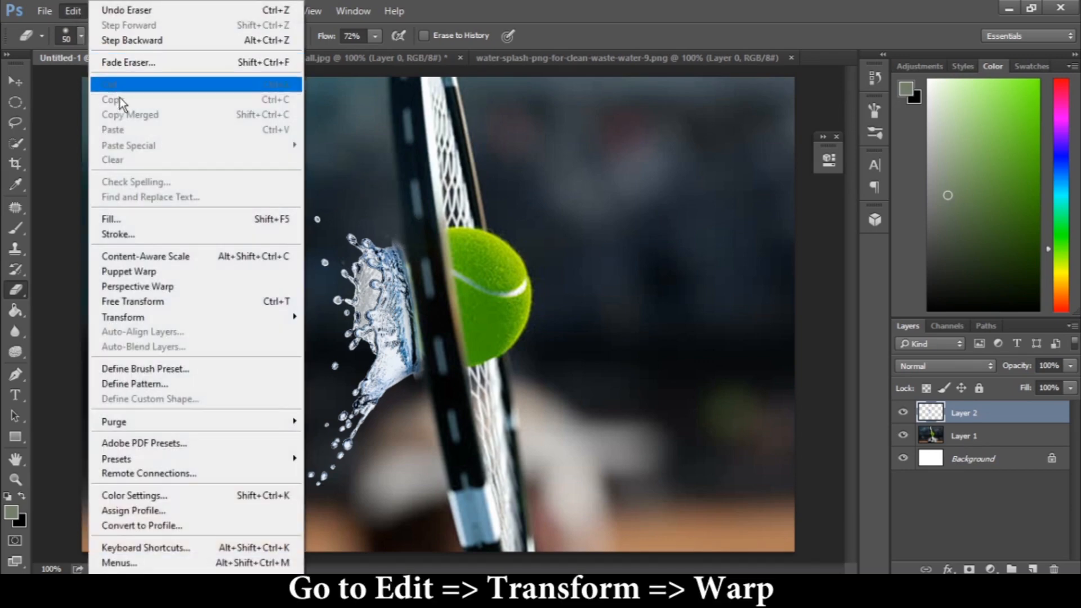
pyautogui.moveTo(261, 316)
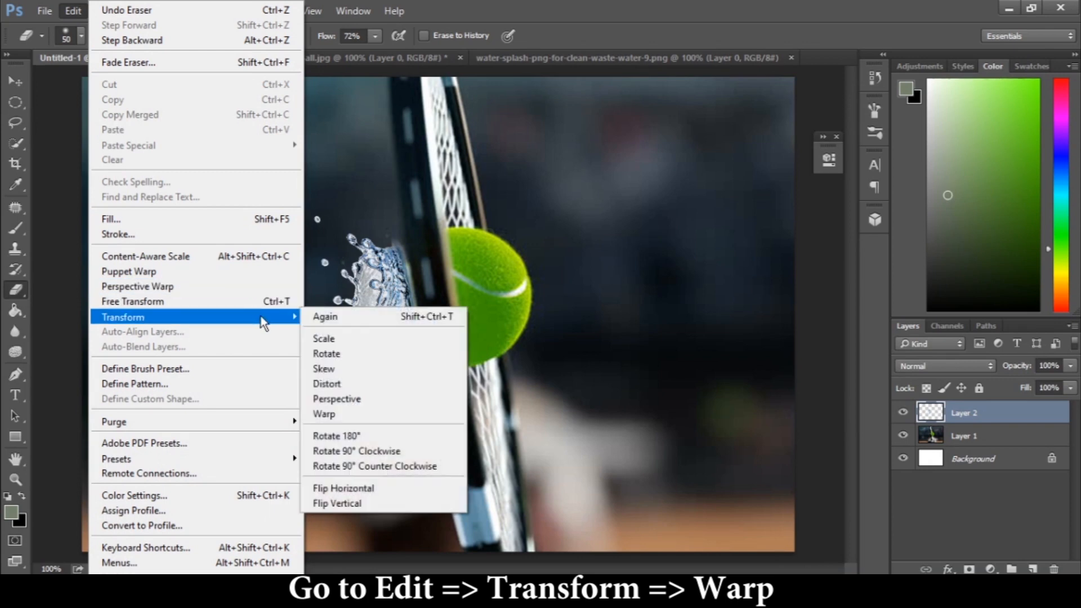
pyautogui.click(327, 414)
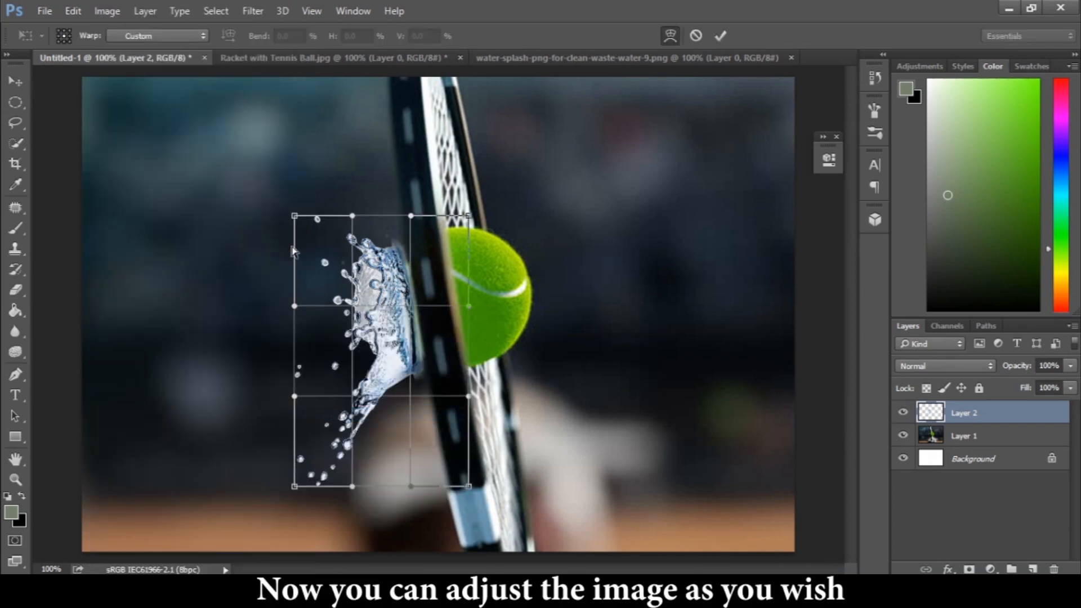
pyautogui.moveTo(295, 217); pyautogui.dragTo(213, 185)
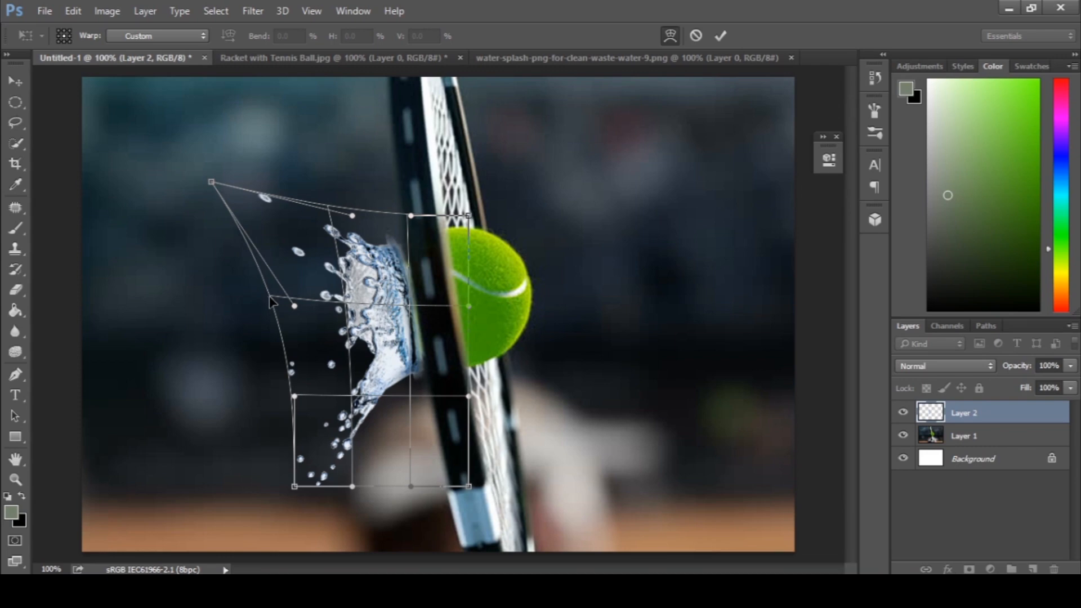
pyautogui.moveTo(271, 300); pyautogui.dragTo(232, 310)
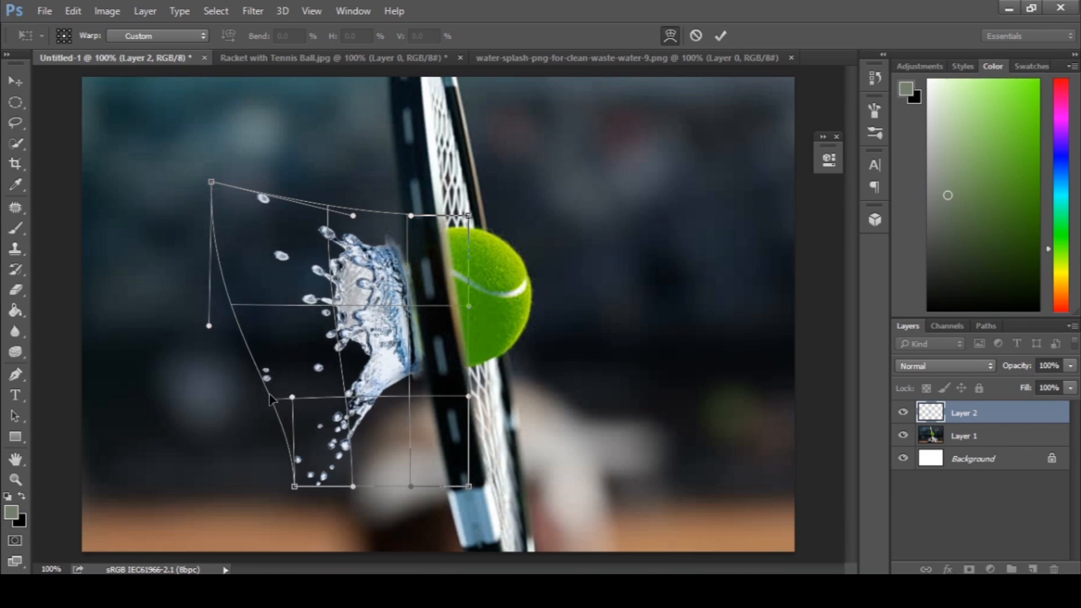
pyautogui.moveTo(273, 401); pyautogui.dragTo(243, 417)
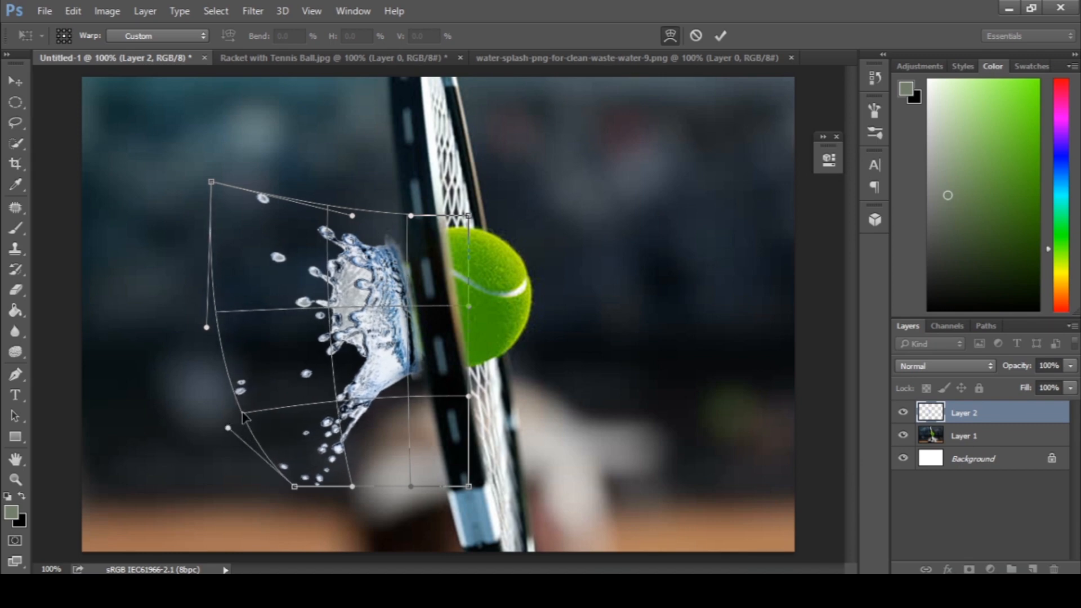
pyautogui.moveTo(294, 489); pyautogui.dragTo(222, 525)
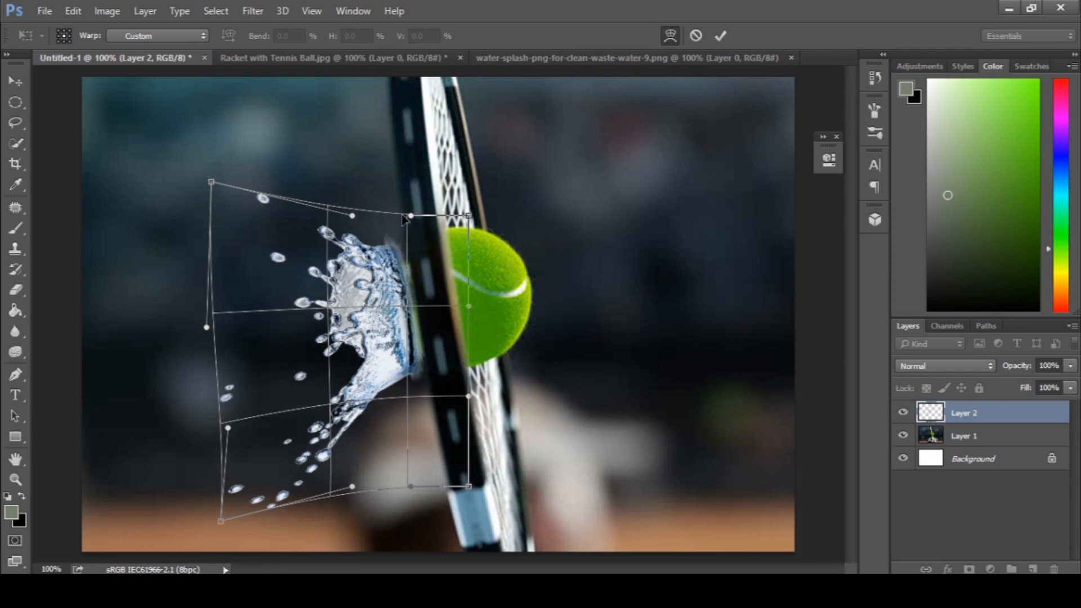
pyautogui.moveTo(406, 218); pyautogui.dragTo(445, 225)
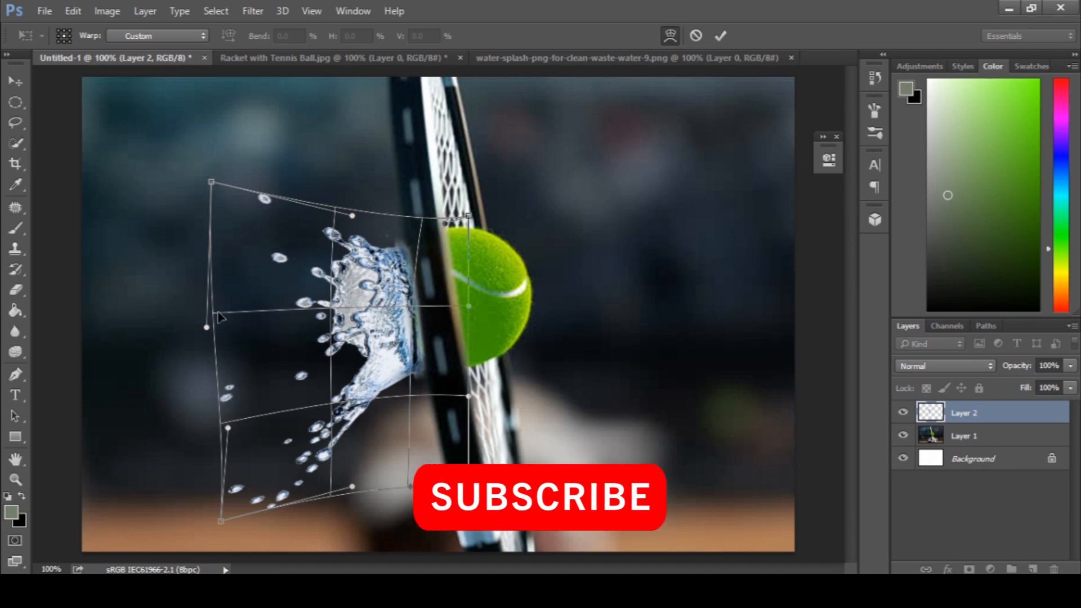
pyautogui.moveTo(219, 317); pyautogui.dragTo(210, 316)
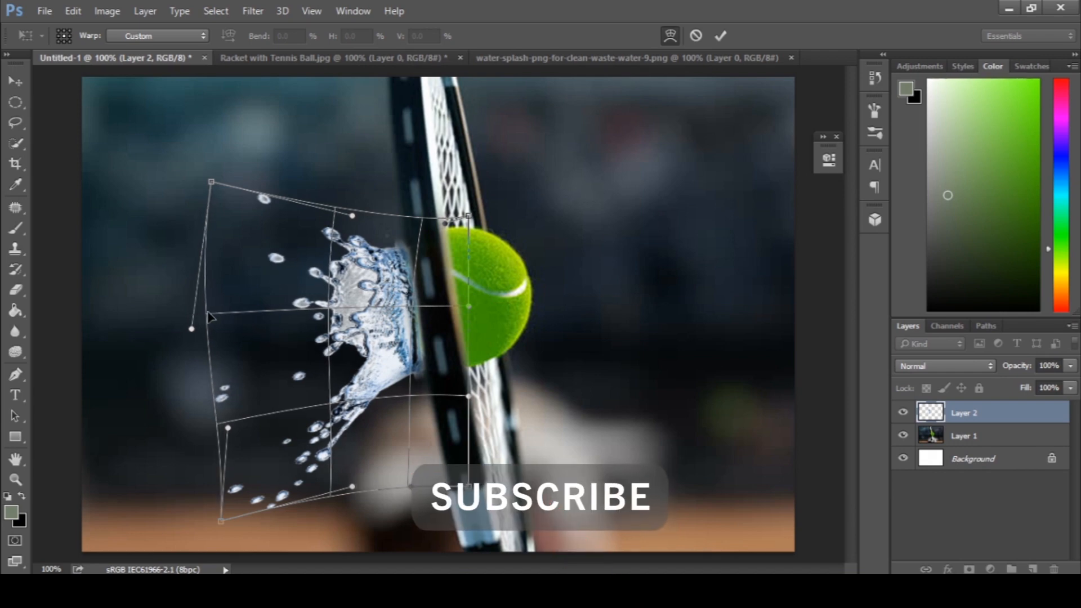
pyautogui.click(716, 36)
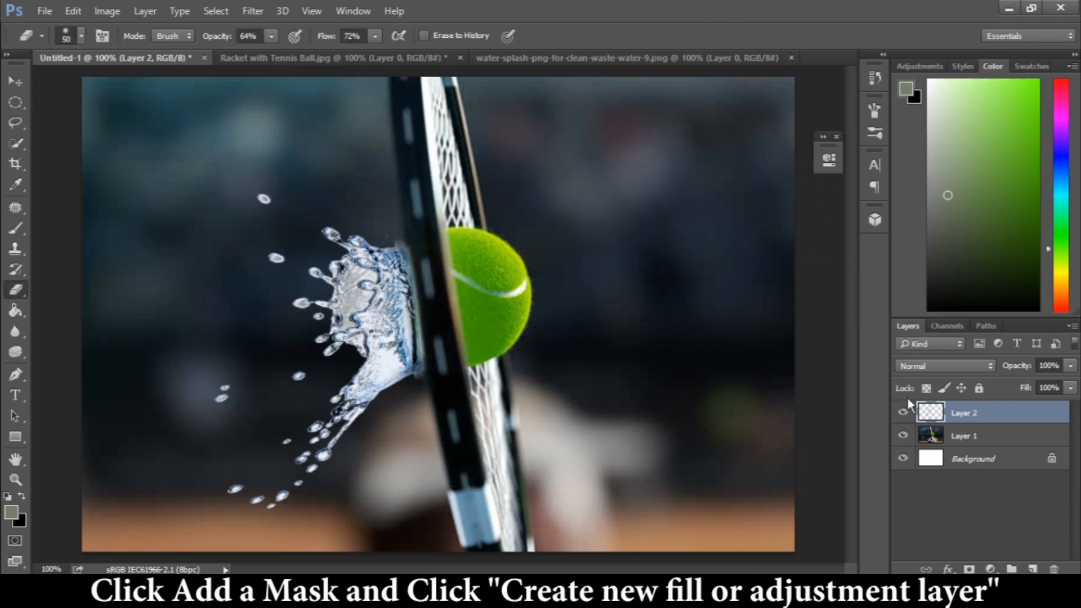
# - Add a layer mask to the splash layer and clip a new Hue/Saturation adjustment layer to it
pyautogui.click(969, 569)
pyautogui.click(991, 569)
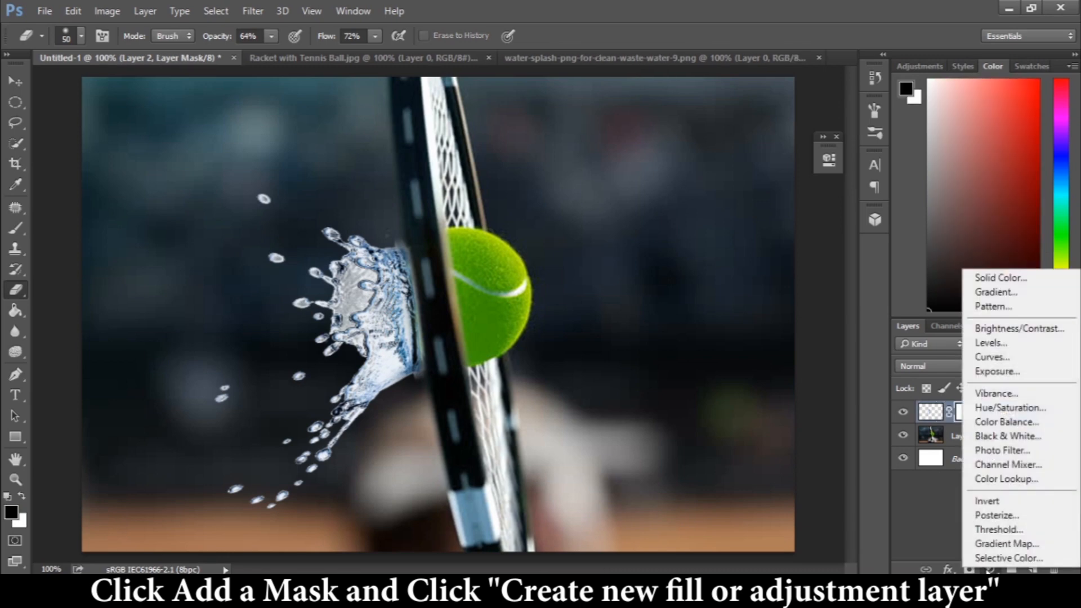
pyautogui.click(1013, 408)
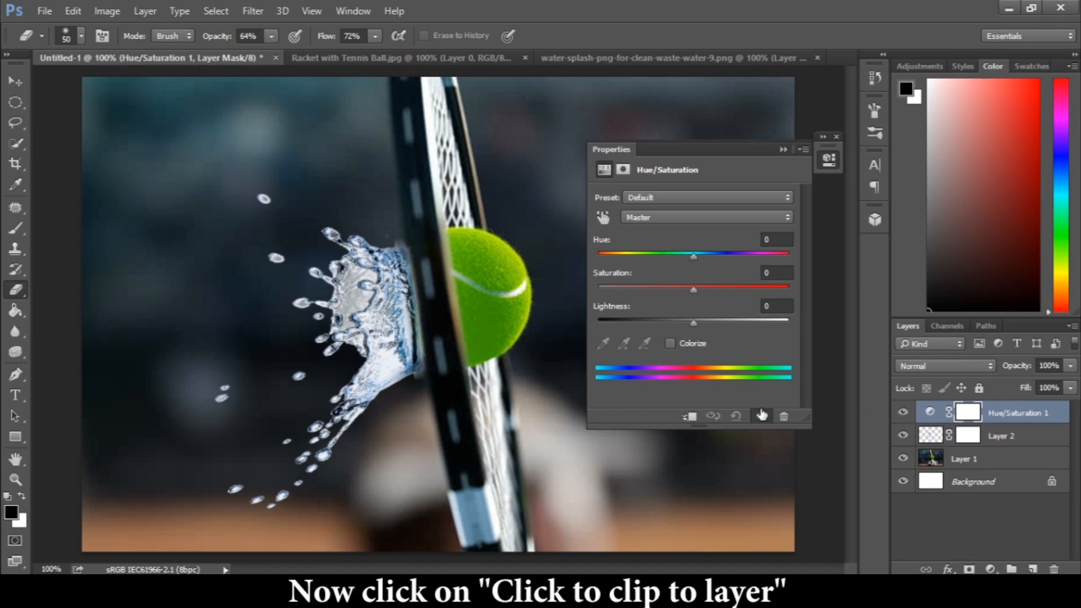
pyautogui.click(692, 418)
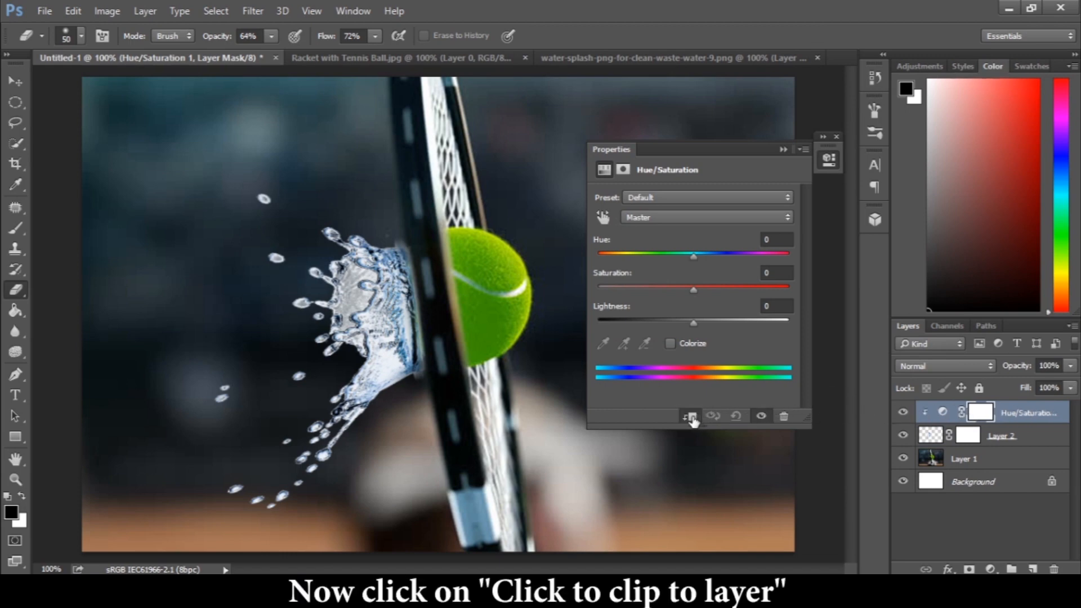
# - Tint the splash green with Hue -107, Saturation +79 and Lightness about -9 in the clipped Hue/Saturation adjustment
pyautogui.moveTo(691, 257); pyautogui.dragTo(627, 256)
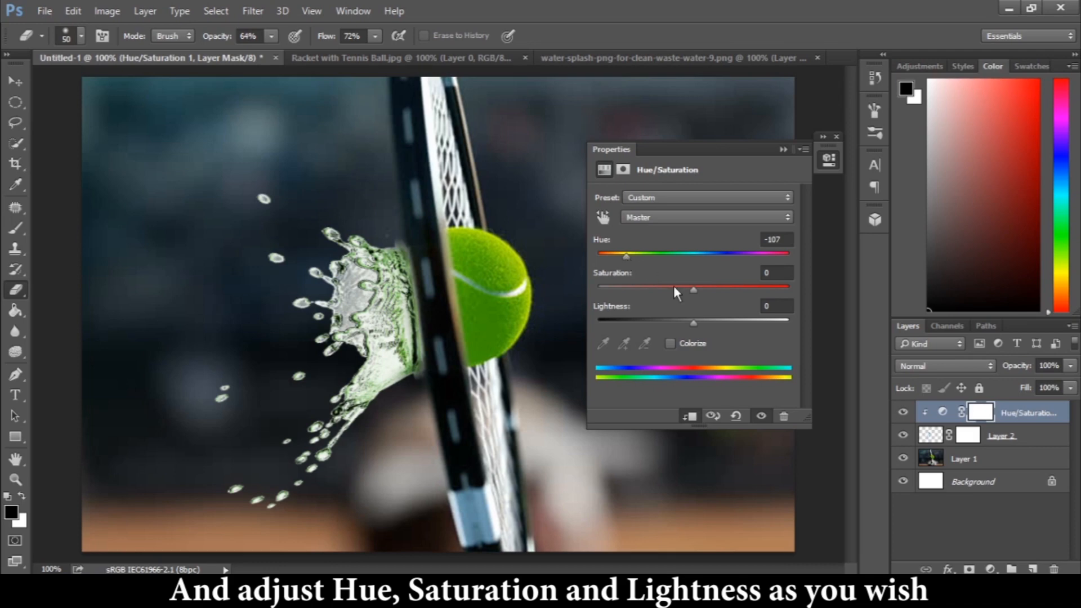
pyautogui.moveTo(694, 288); pyautogui.dragTo(738, 292)
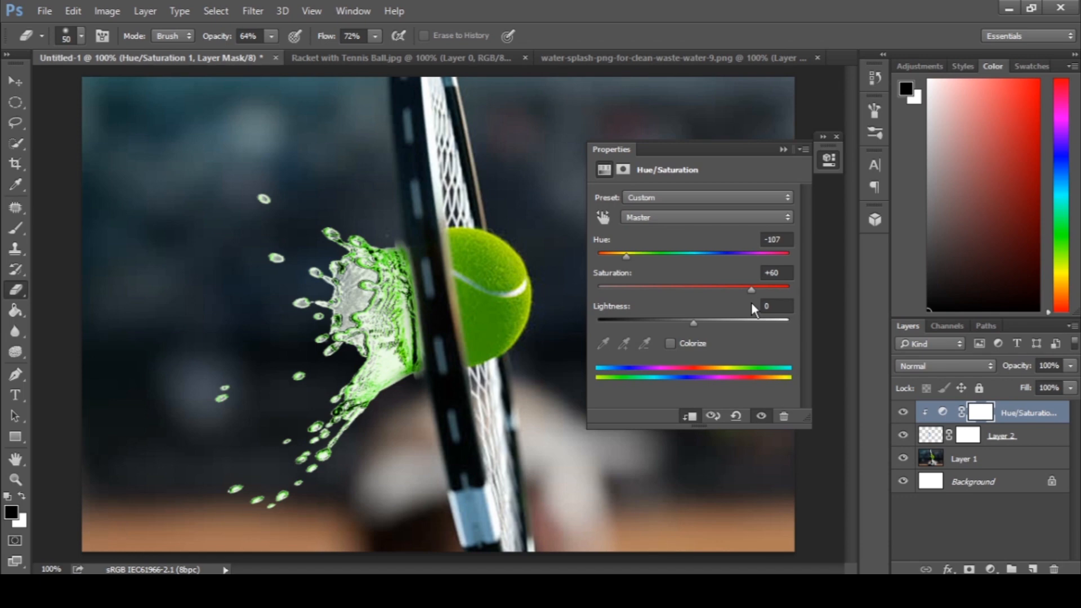
pyautogui.moveTo(692, 322); pyautogui.dragTo(691, 323)
pyautogui.moveTo(691, 319); pyautogui.dragTo(696, 320)
pyautogui.moveTo(695, 325); pyautogui.dragTo(684, 318)
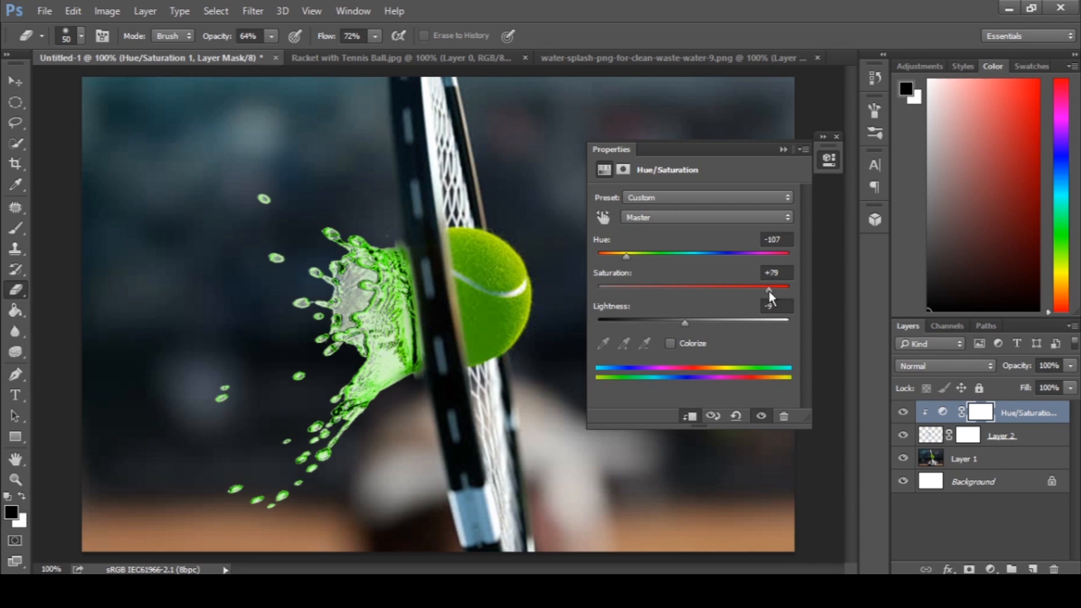
pyautogui.click(783, 150)
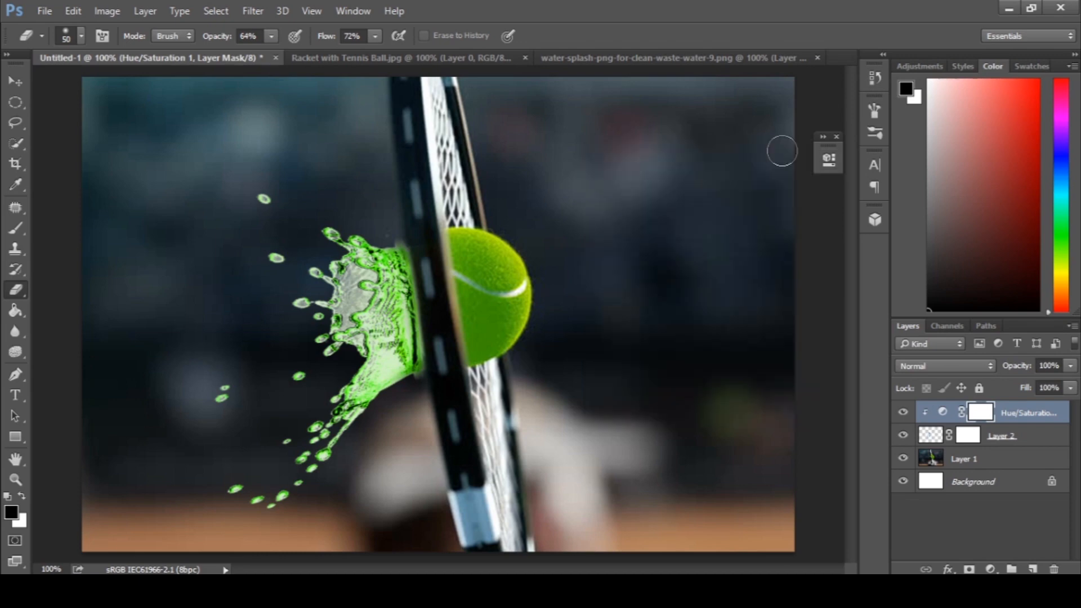
# - Create a new layer above the adjustment and add a Solid Color fill in pale yellow #fbed9d
pyautogui.click(1035, 570)
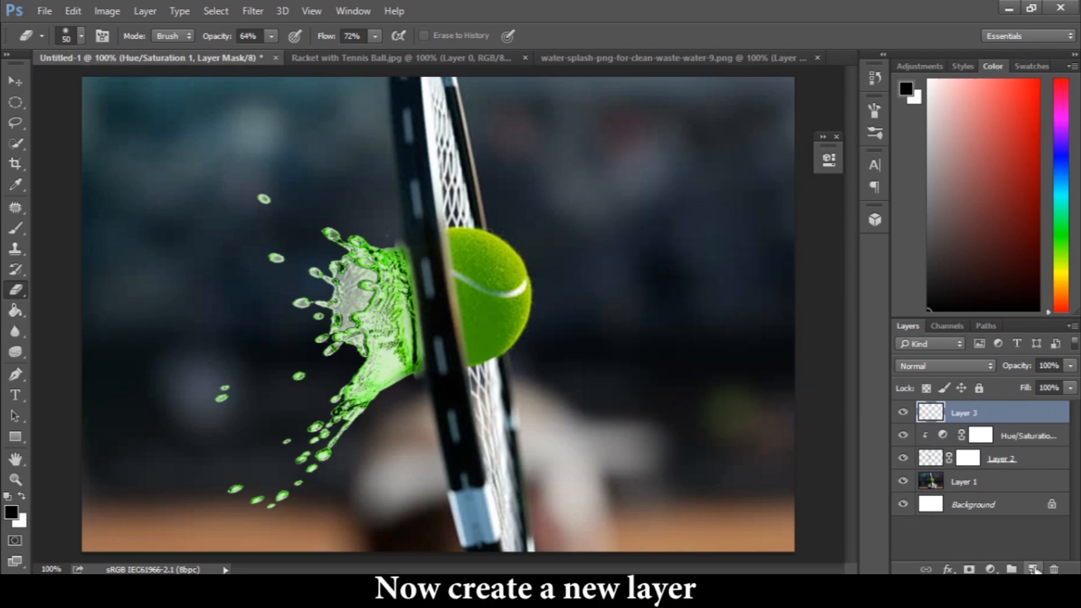
pyautogui.click(991, 569)
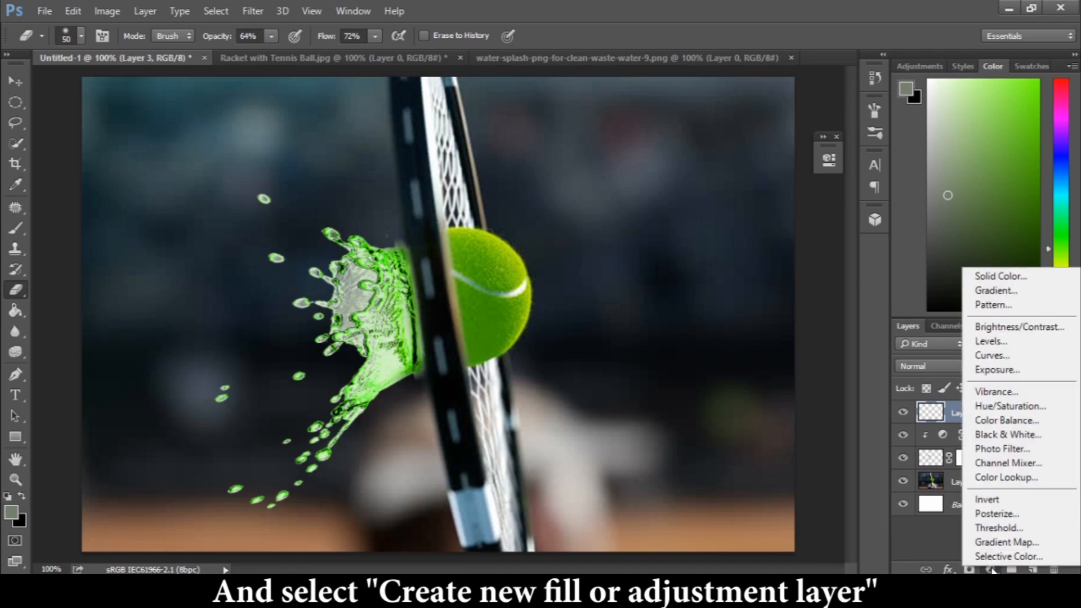
pyautogui.click(1005, 279)
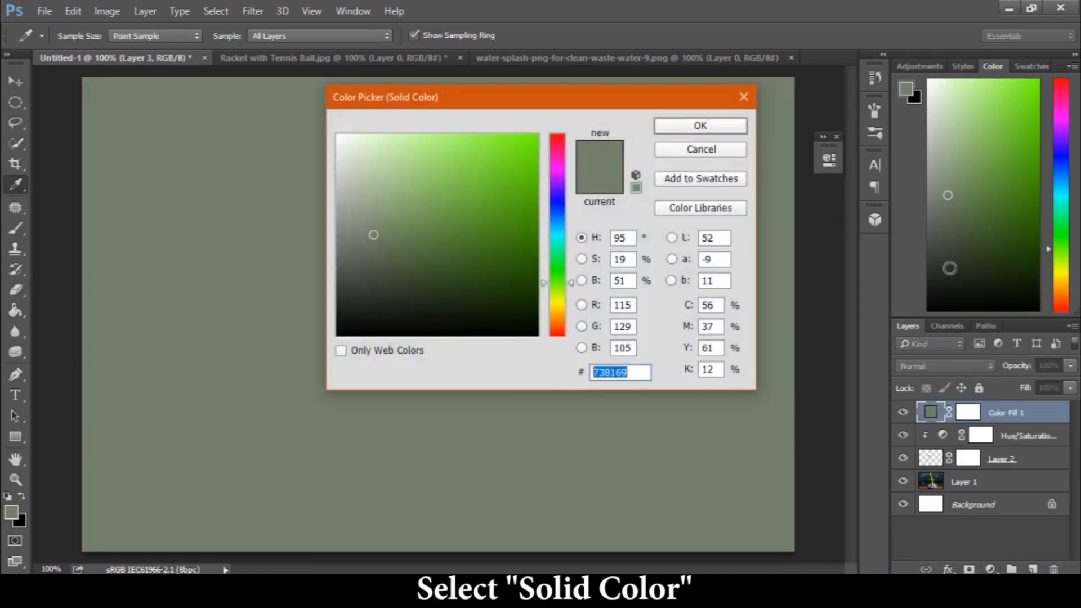
pyautogui.moveTo(641, 106); pyautogui.dragTo(961, 137)
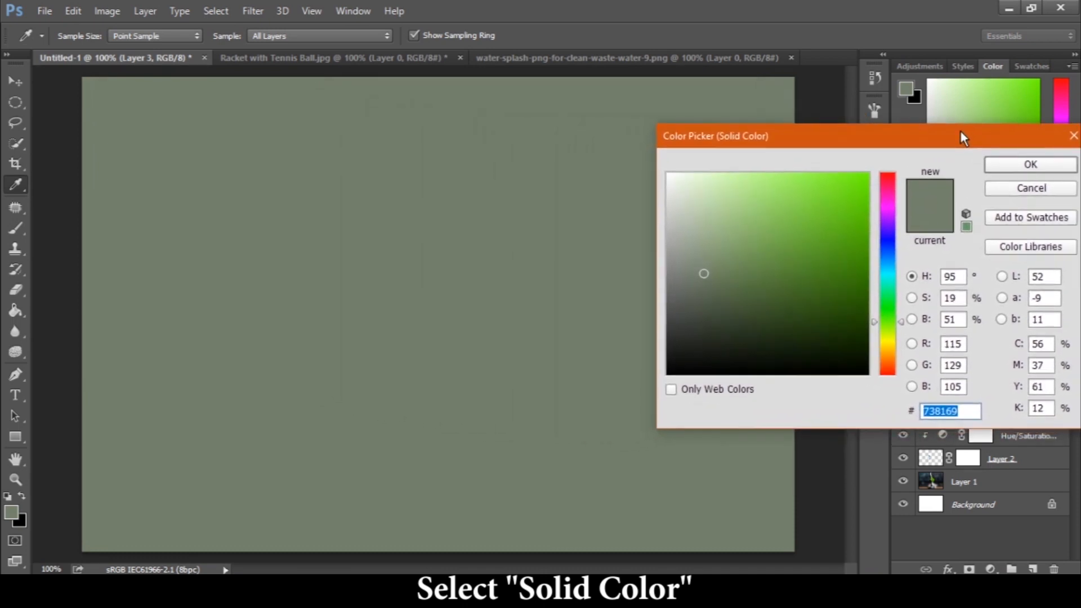
pyautogui.click(889, 347)
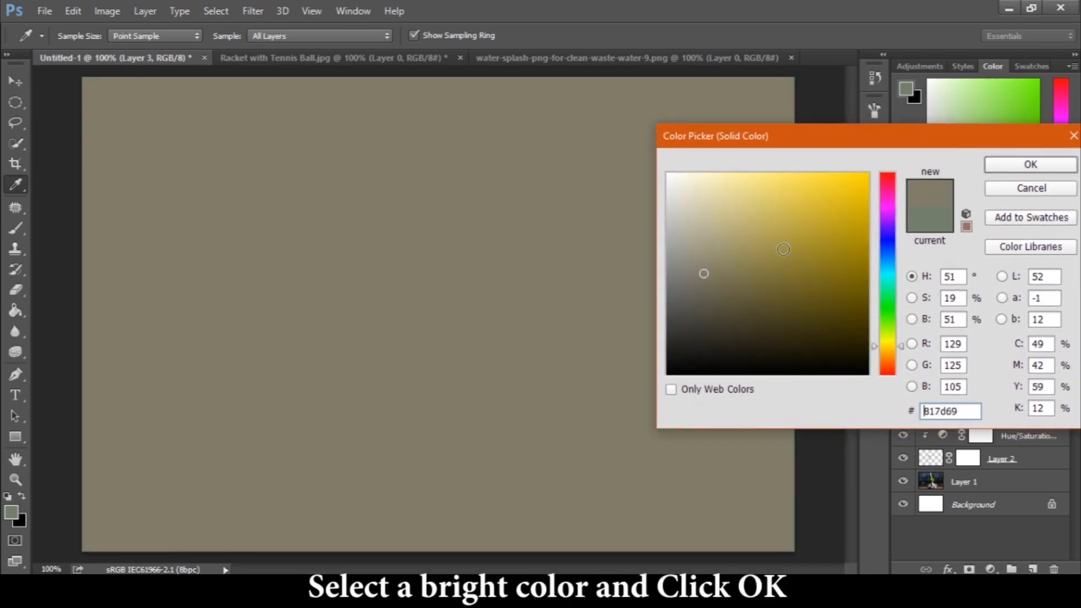
pyautogui.click(732, 179)
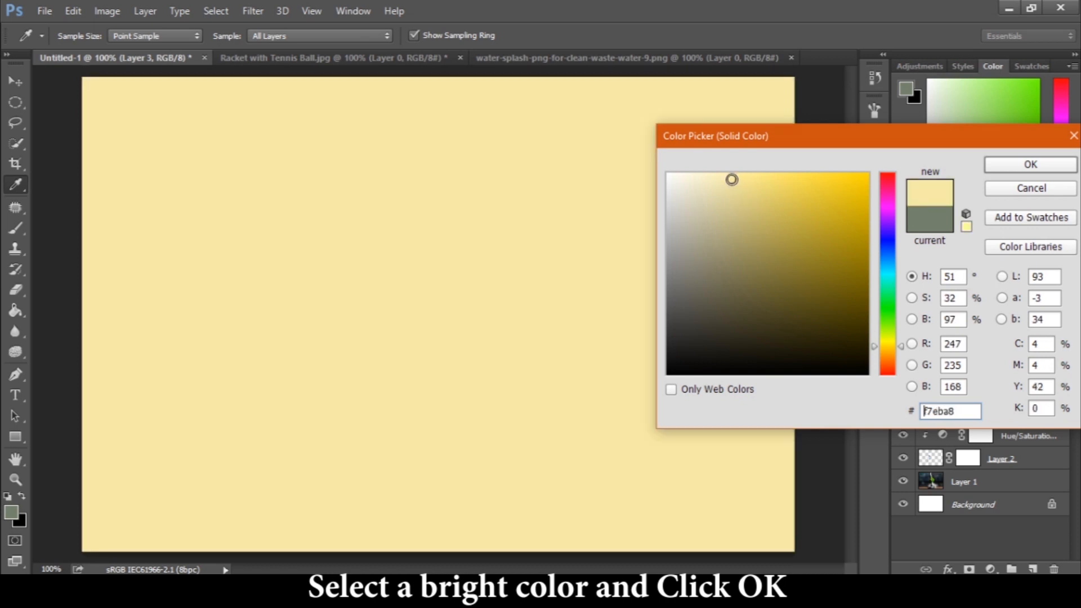
pyautogui.click(746, 177)
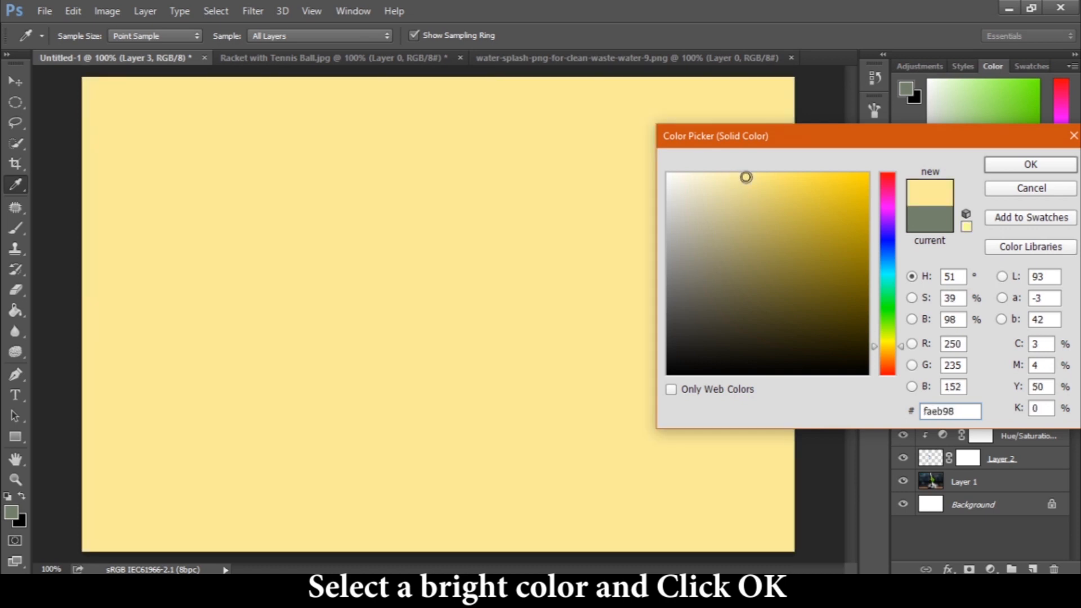
pyautogui.click(743, 177)
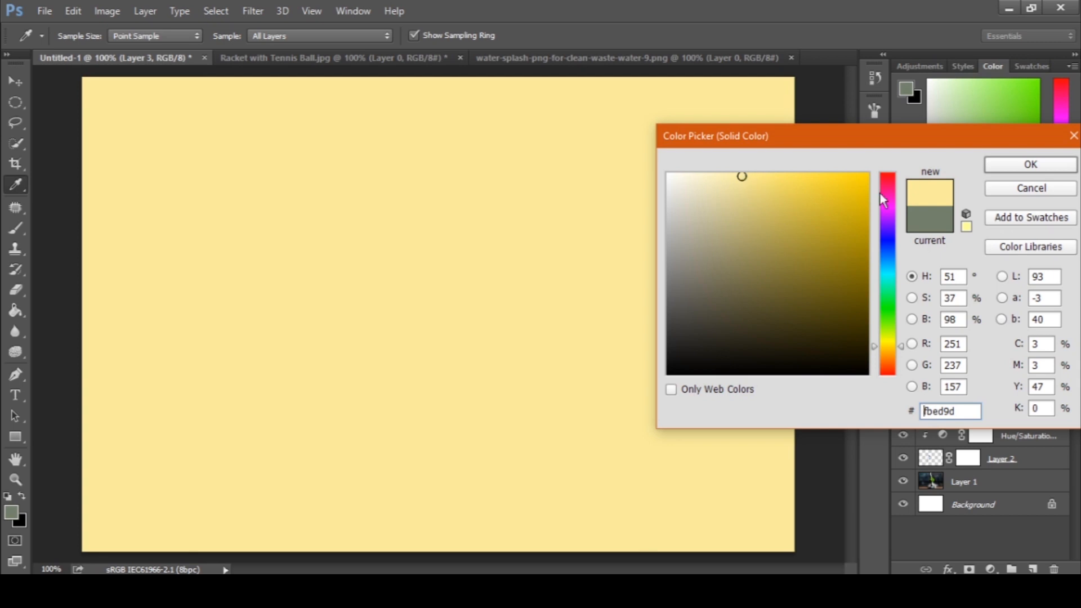
pyautogui.click(995, 163)
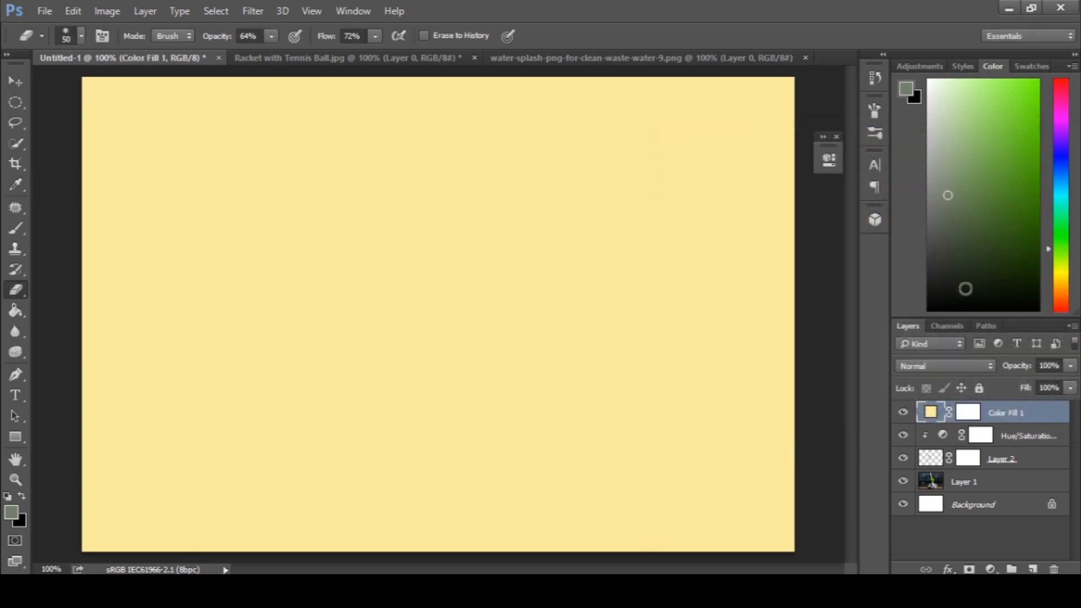
# - Set the yellow fill layer's blend mode to Soft Light and reduce its opacity to 84%
pyautogui.click(961, 365)
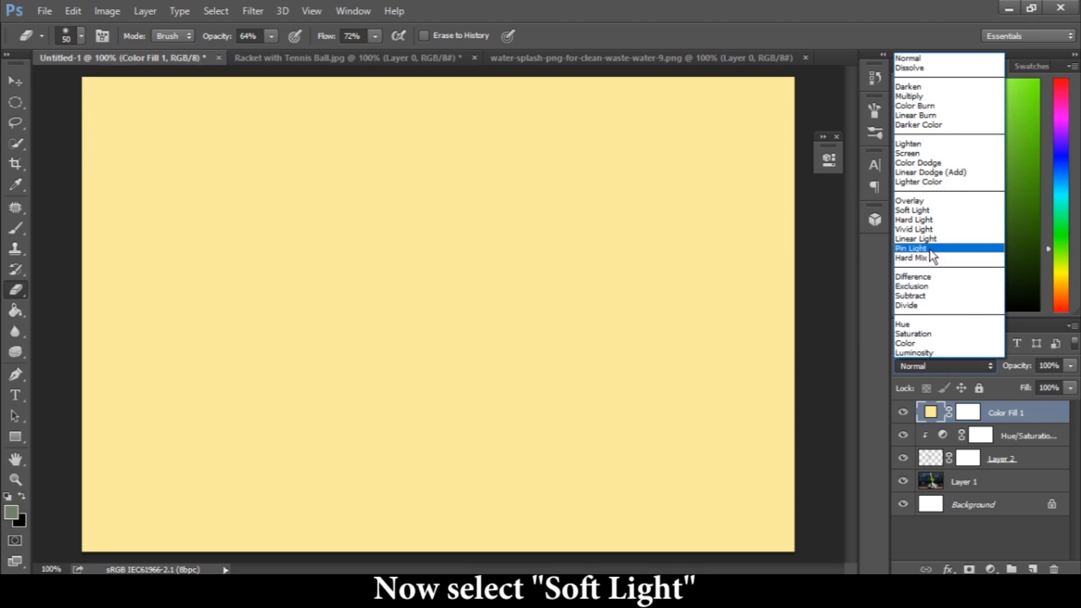
pyautogui.click(925, 210)
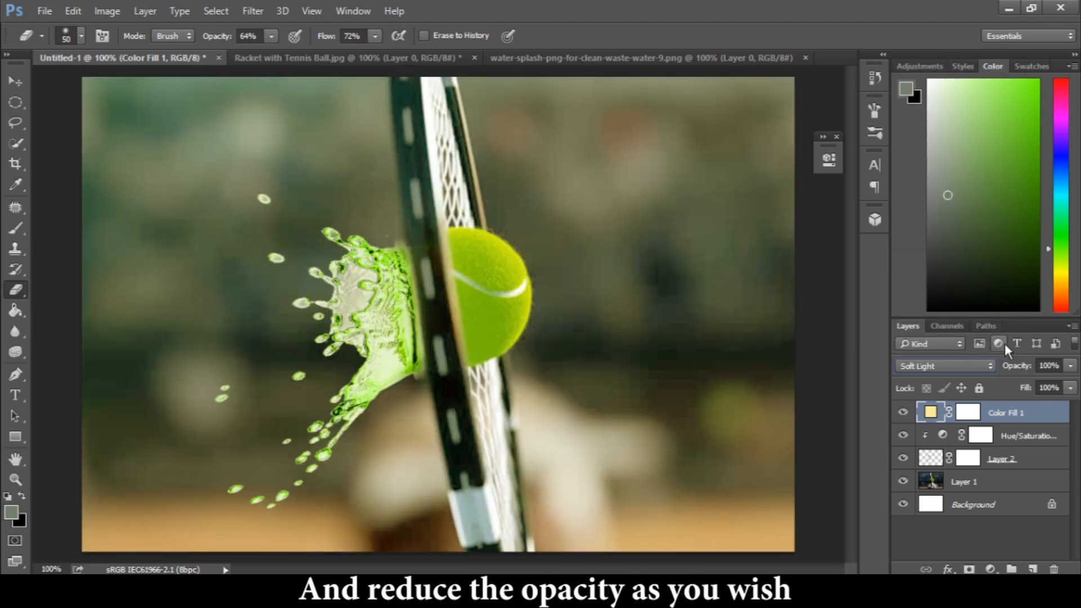
pyautogui.moveTo(1016, 367); pyautogui.dragTo(1000, 372)
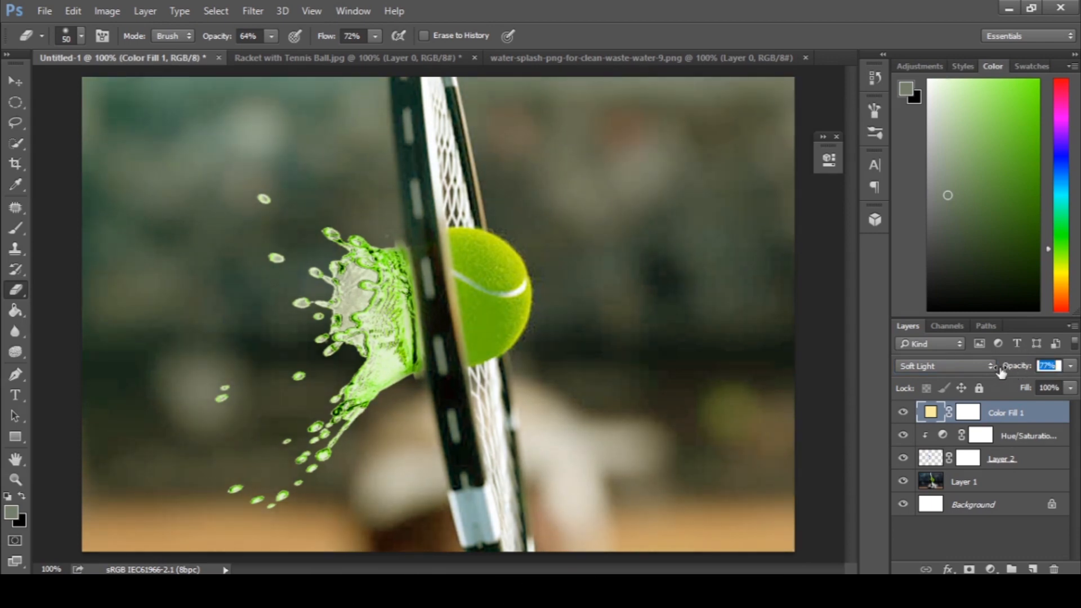
pyautogui.hotkey('ctrl', 'z')
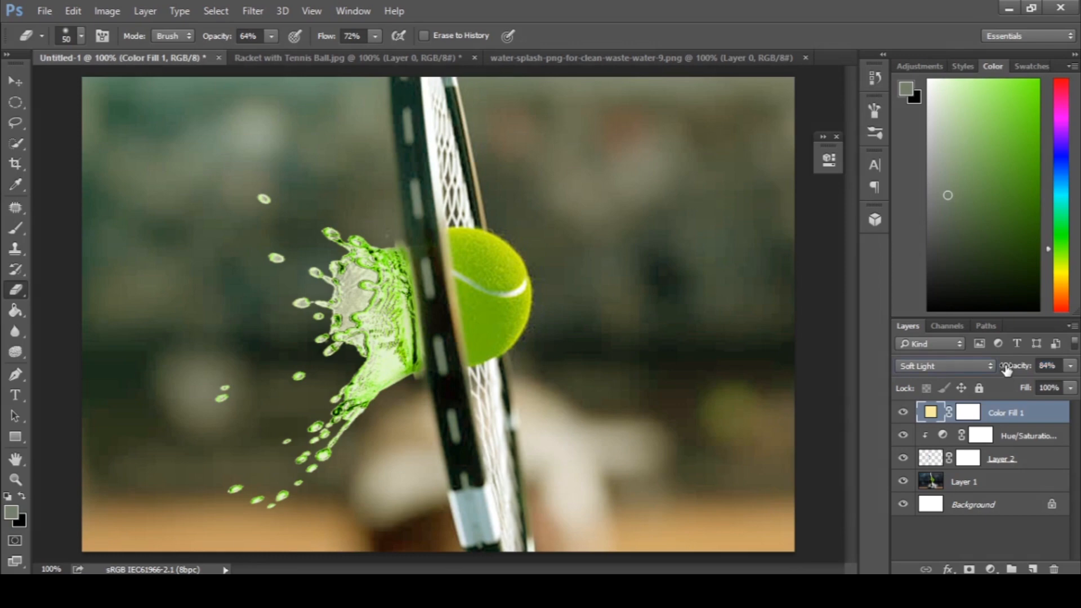